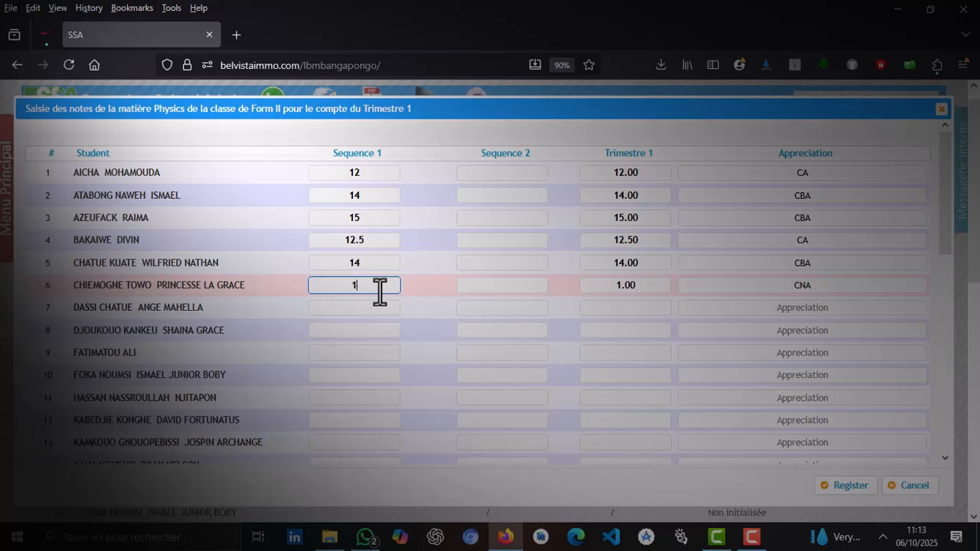
left_click(850, 486)
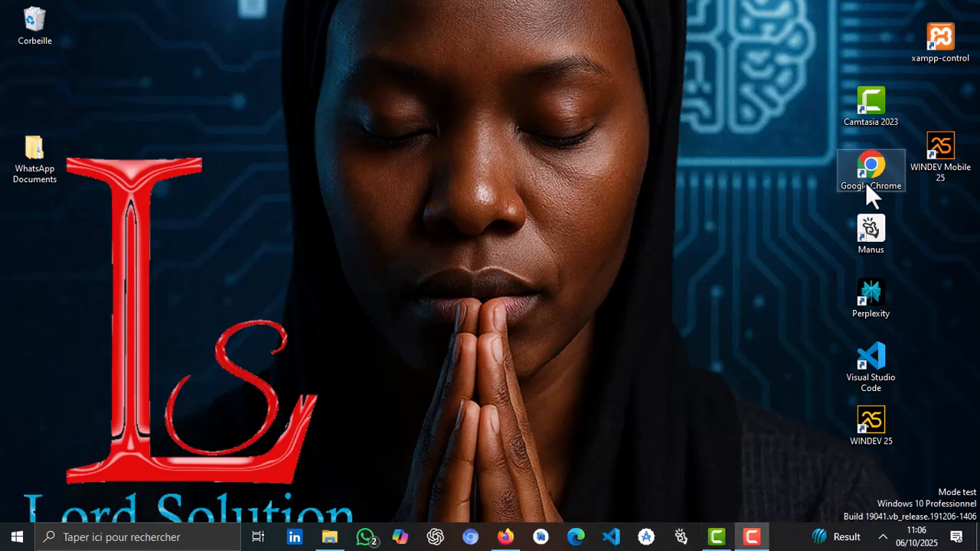
Switch to Firefox and enter the school platform's address belvistaimmo.com/lbmbangapongo/ without loading it.
mouse_move(514, 540)
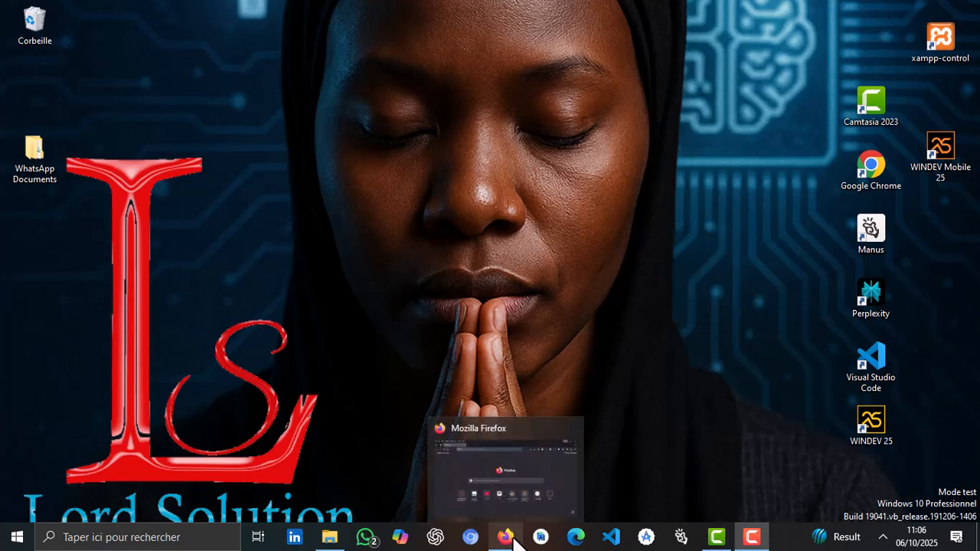
left_click(514, 484)
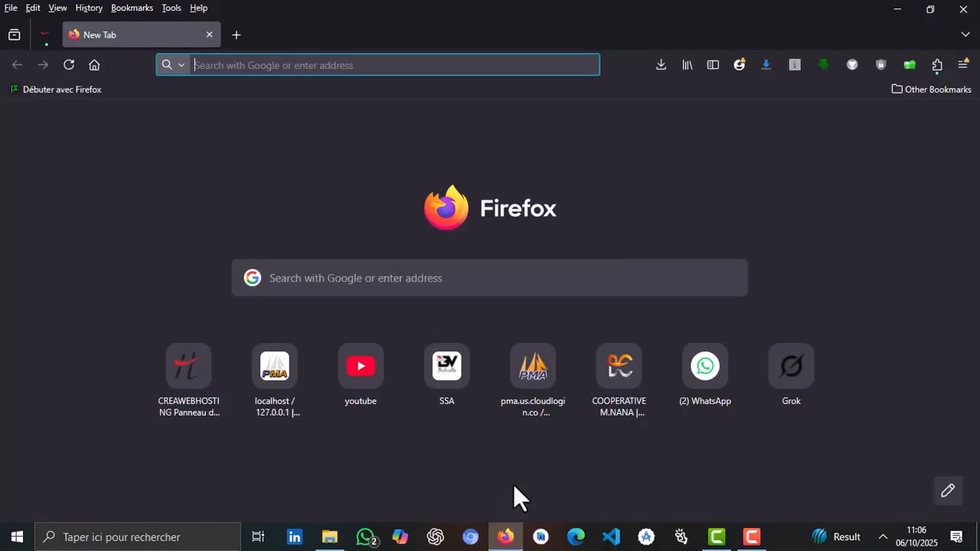
left_click(241, 64)
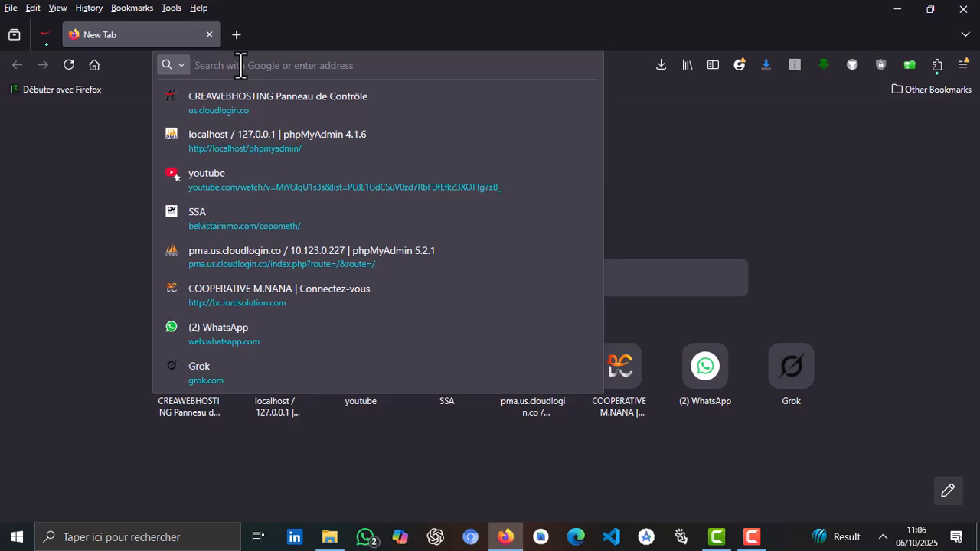
type("belvistaimmo.com/")
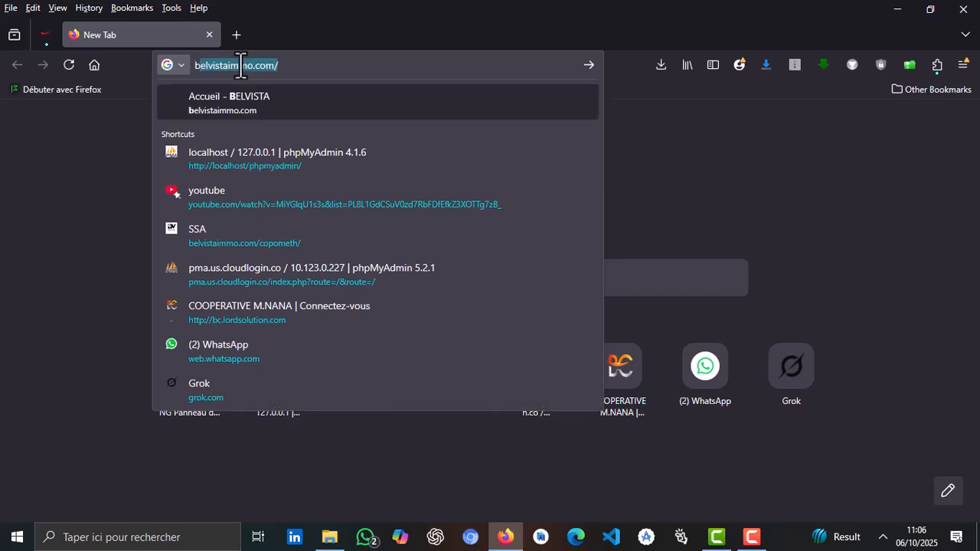
key("Right")
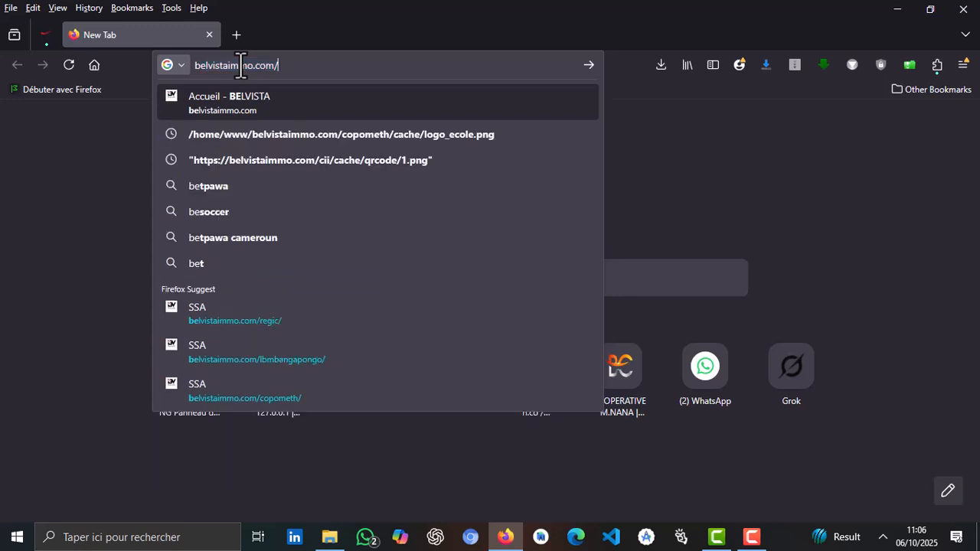
type("lb")
key("Right")
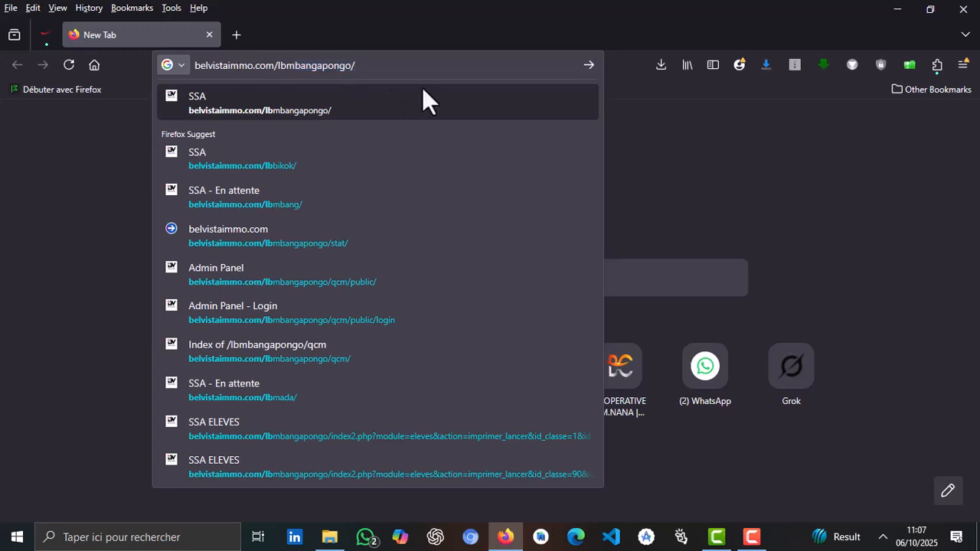
Copy the complete web address of the school platform.
left_click_drag(381, 65, 184, 65)
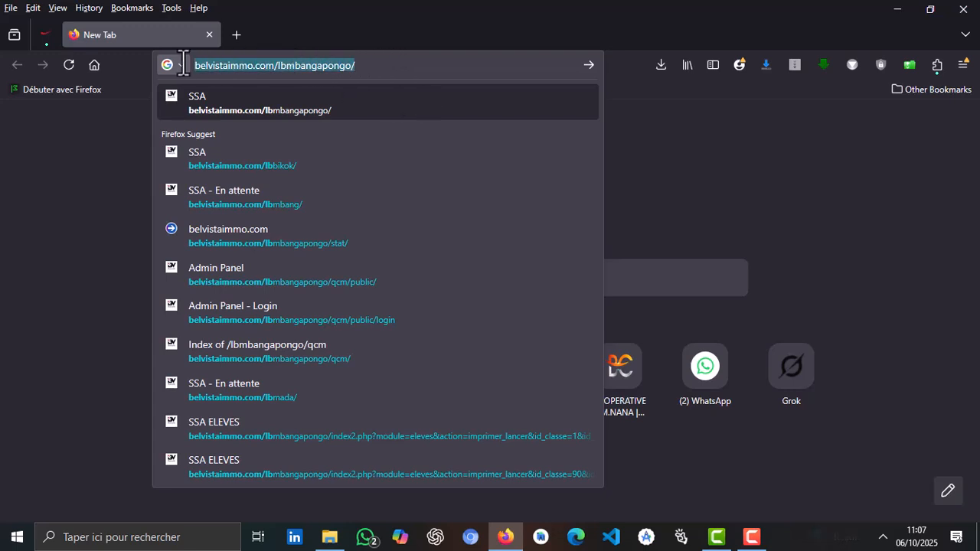
right_click(234, 65)
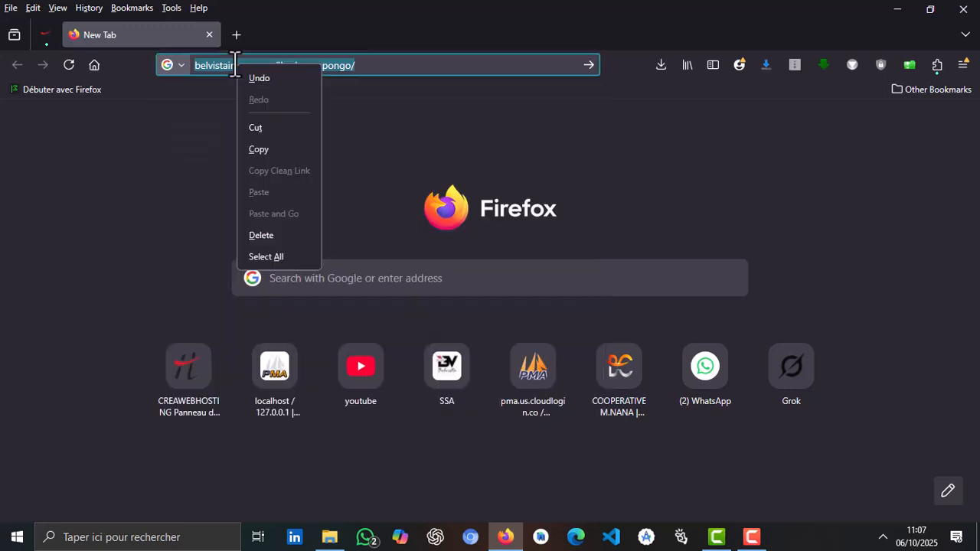
left_click(266, 149)
Switch to WhatsApp and send the copied platform link to a contact in an existing chat.
left_click(365, 537)
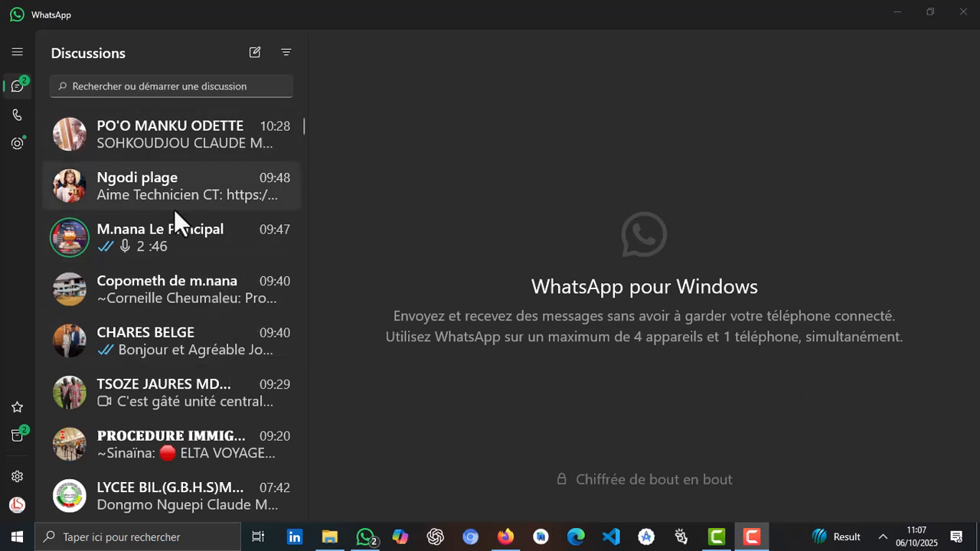
left_click(152, 86)
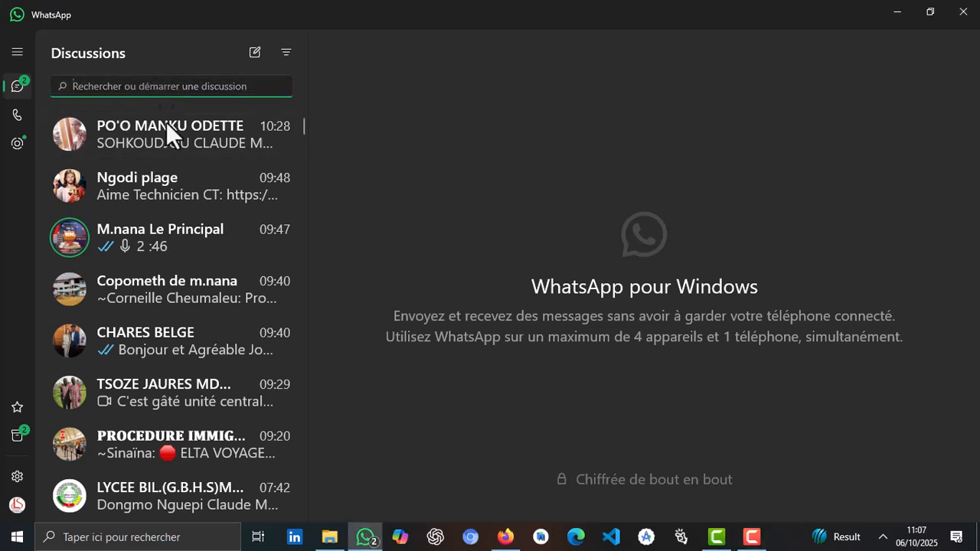
left_click(173, 337)
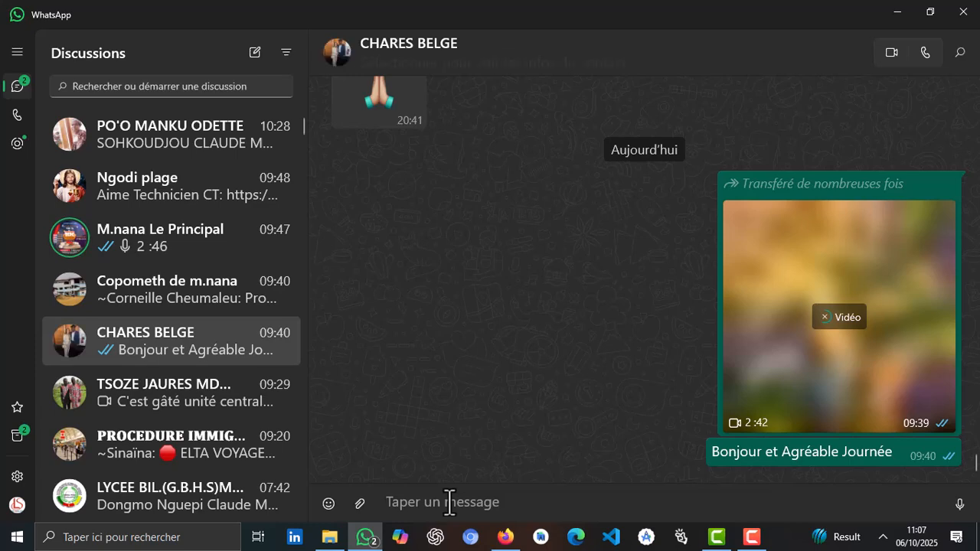
key("ctrl+v")
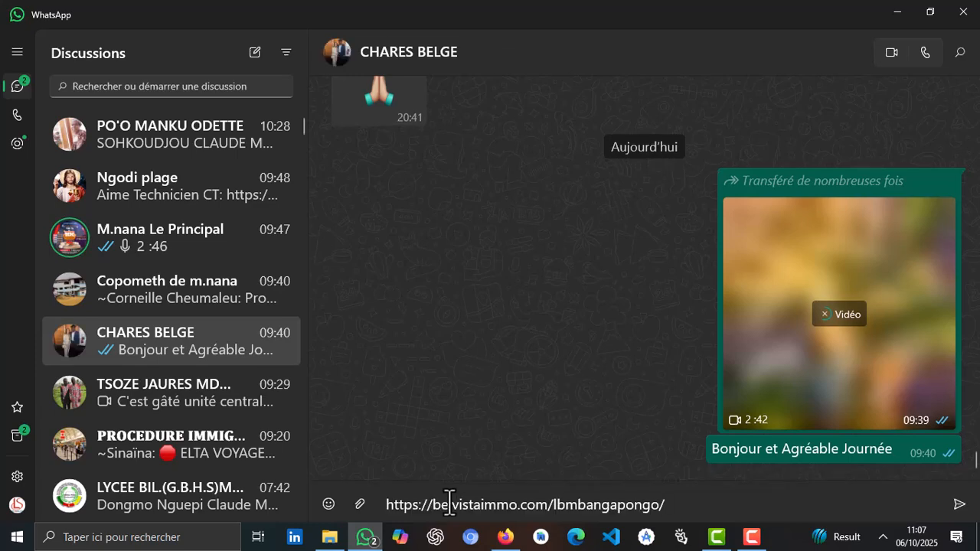
key("Return")
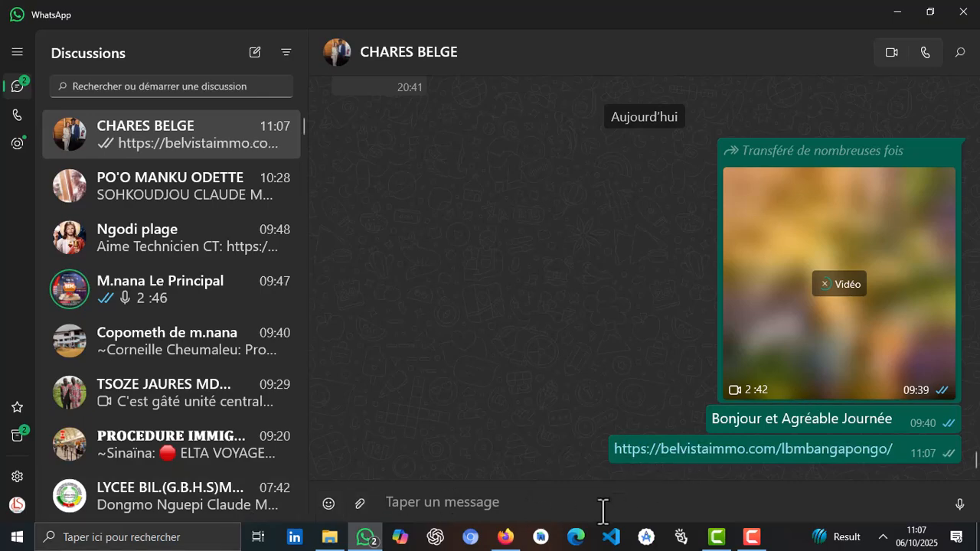
Switch back to Firefox and load the page belvistaimmo.com/lbmbangapongo/.
left_click(505, 537)
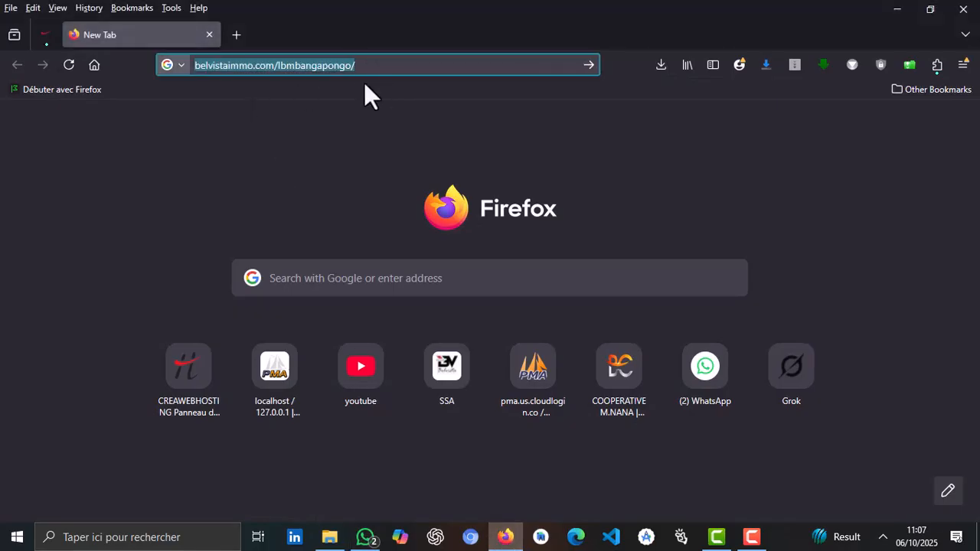
left_click(412, 62)
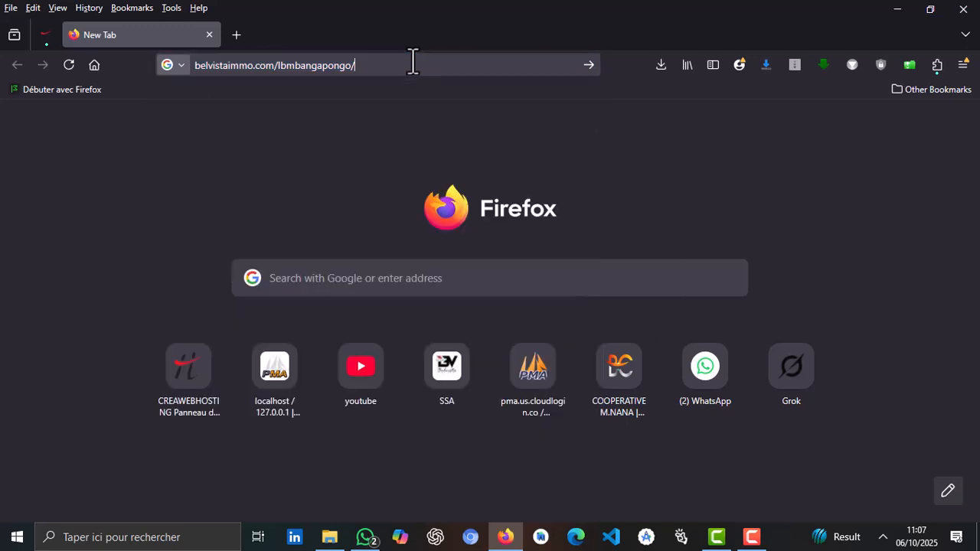
key("Return")
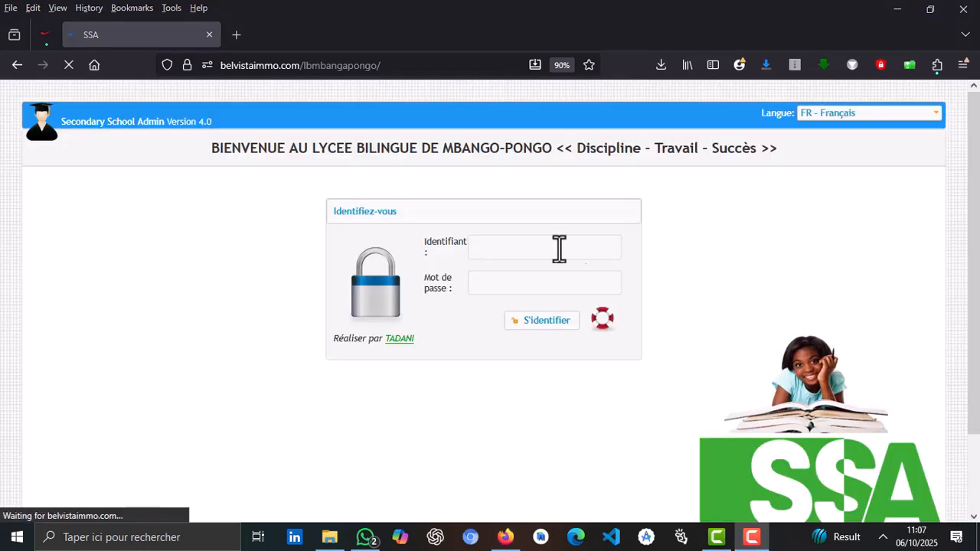
Enter the teacher's username as the Identifiant in the login form.
left_click(499, 250)
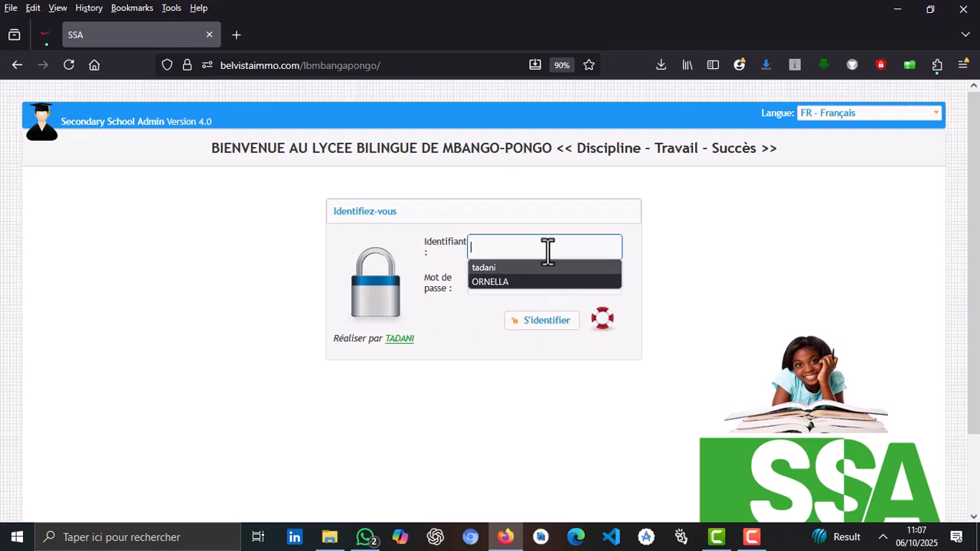
left_click(505, 249)
left_click(504, 286)
left_click(497, 248)
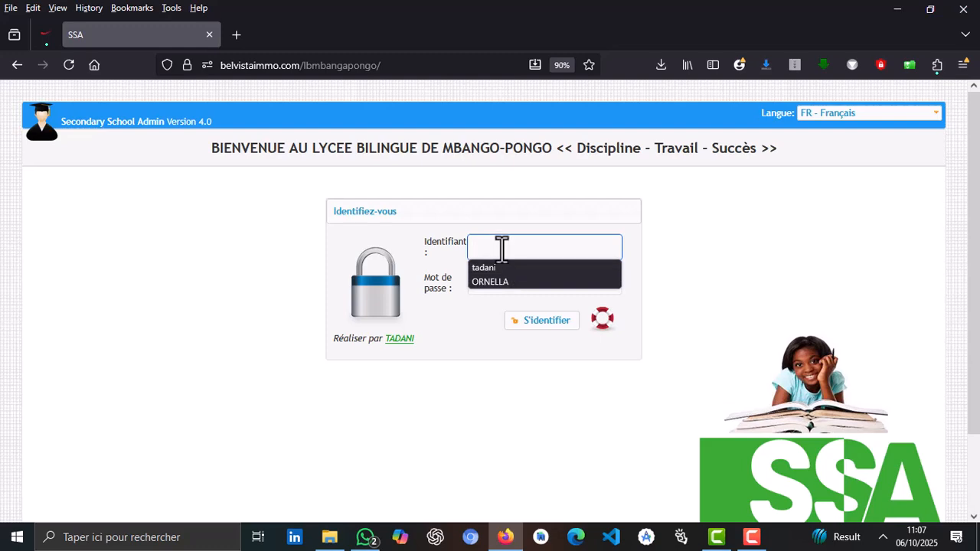
type("TEKO")
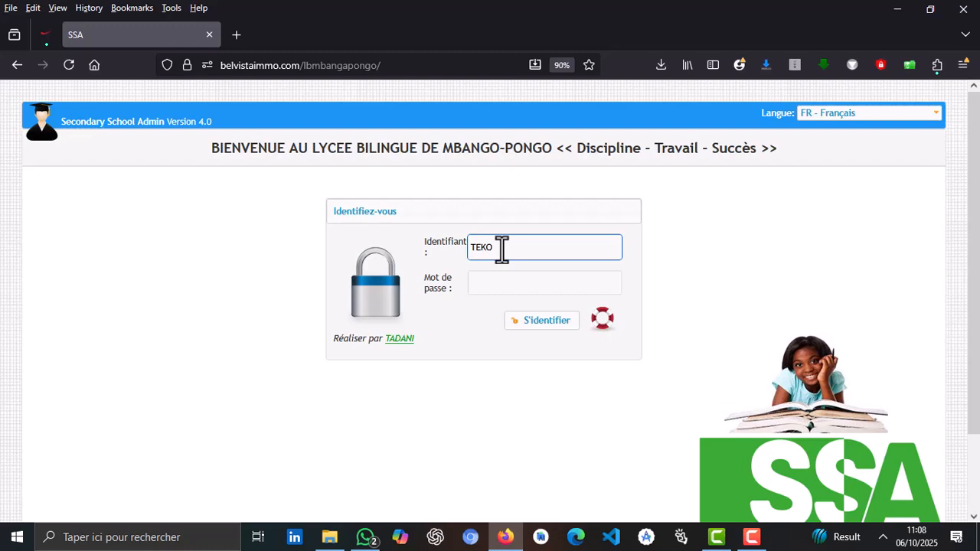
type("H")
left_click_drag(505, 248, 469, 249)
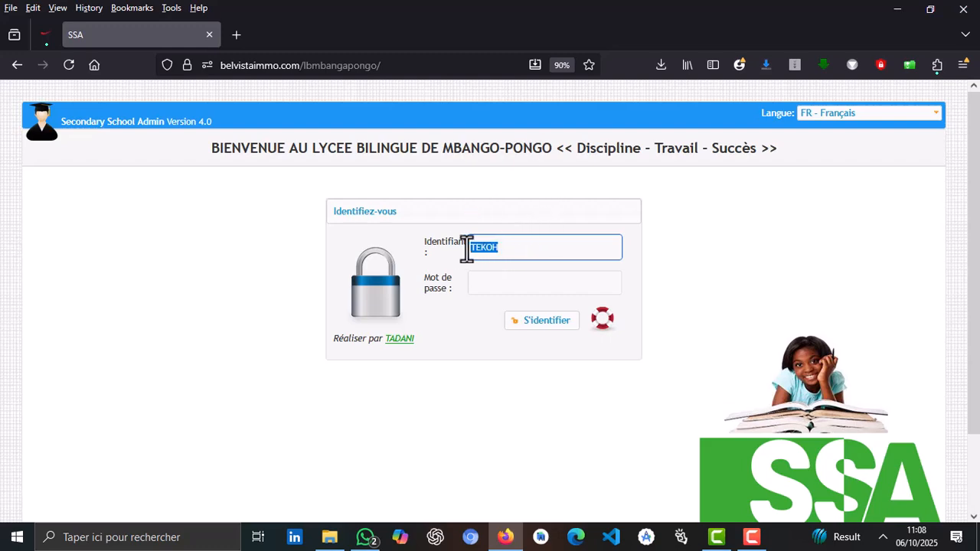
Set the language in the login page's footer to EN - English.
left_click_drag(975, 145, 976, 350)
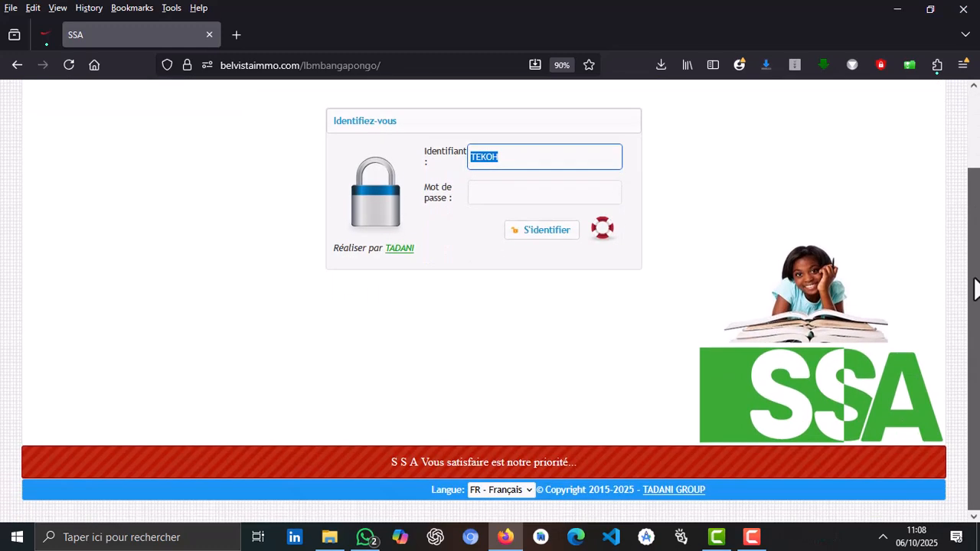
left_click(509, 491)
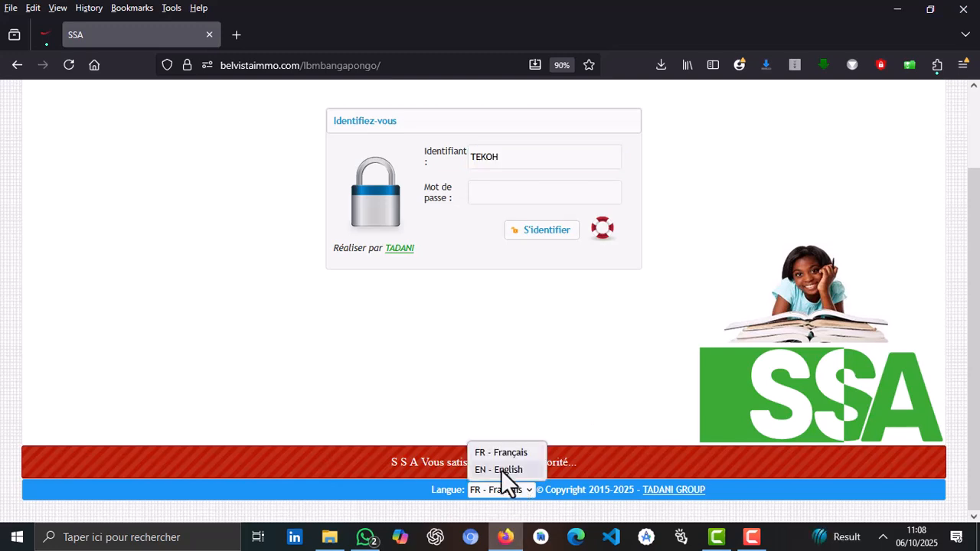
left_click(505, 469)
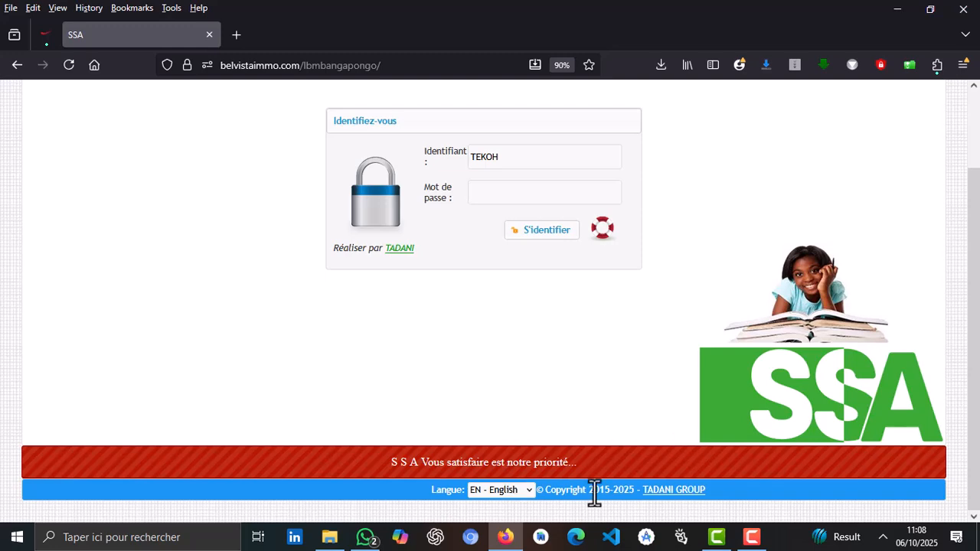
left_click_drag(978, 313, 962, 213)
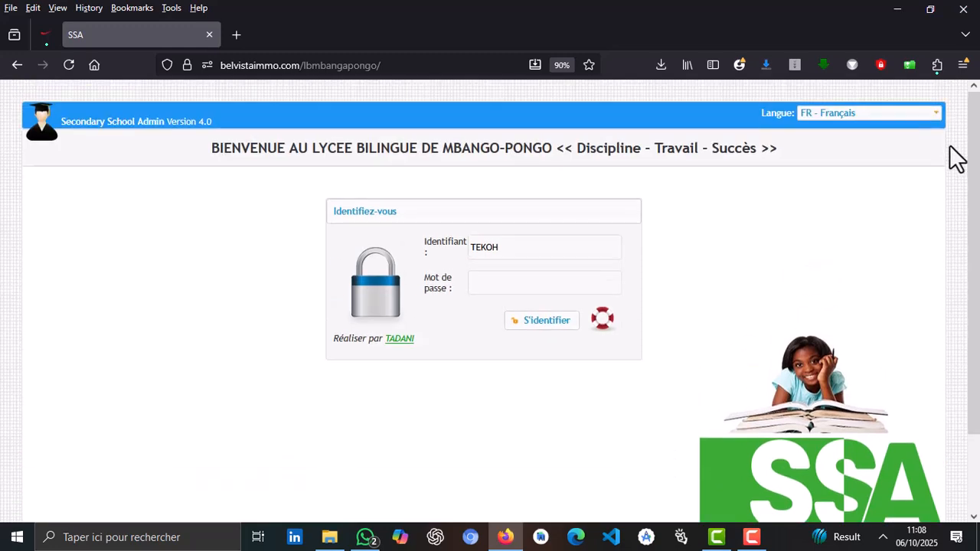
Enter the account password in the Mot de passe field, log in, and decline saving the password in the browser.
left_click(504, 282)
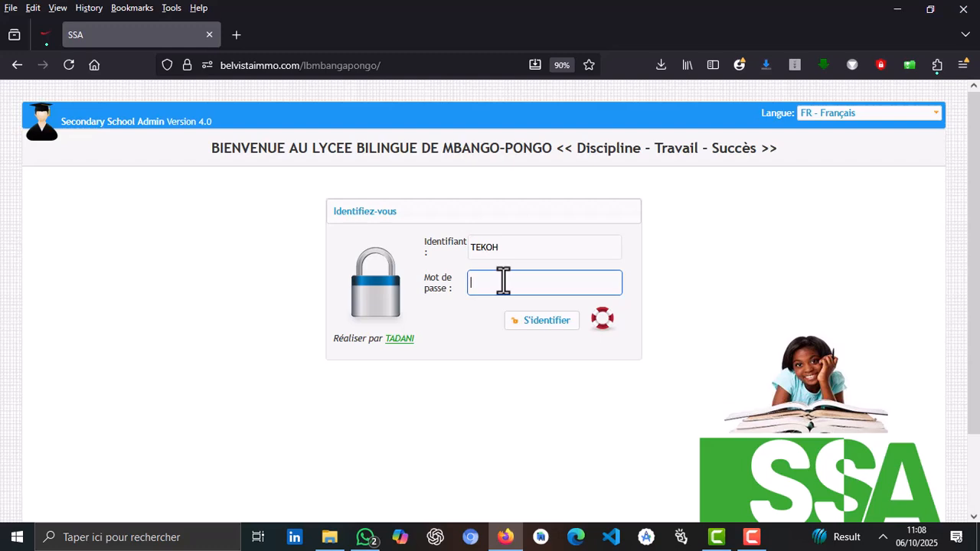
type("•")
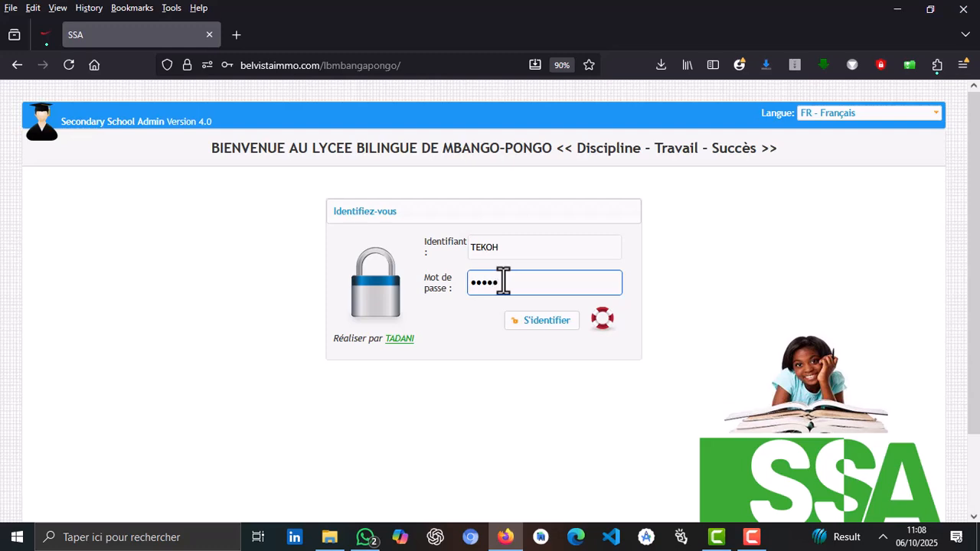
left_click_drag(510, 248, 428, 243)
left_click(543, 245)
left_click_drag(517, 281, 402, 285)
left_click(543, 323)
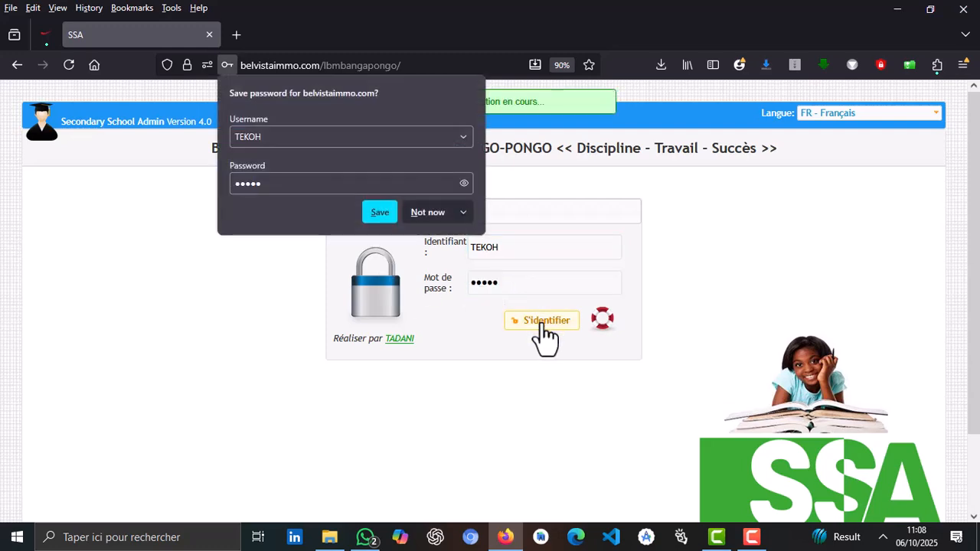
left_click(427, 212)
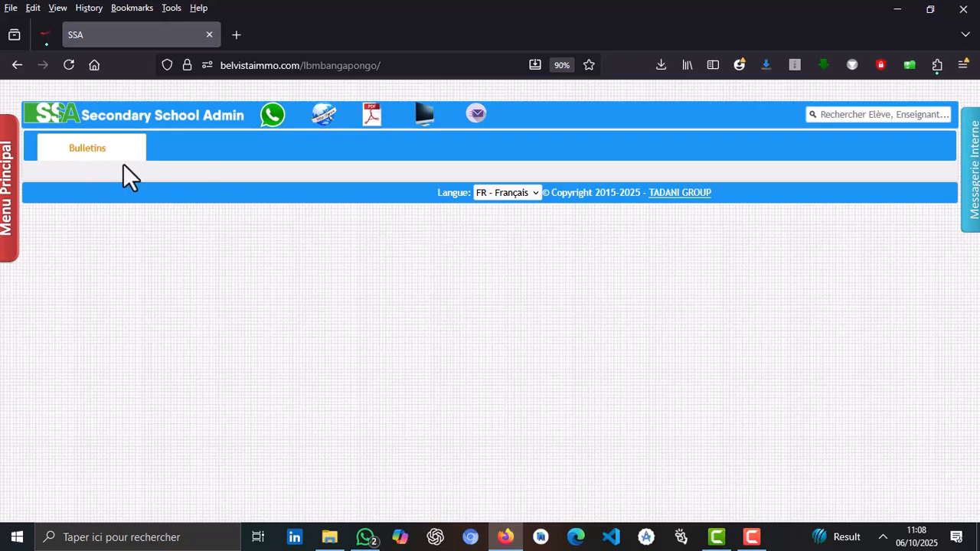
Set the interface language to EN - English from the footer of the Bulletins page, and open the Report Card section.
left_click(65, 139)
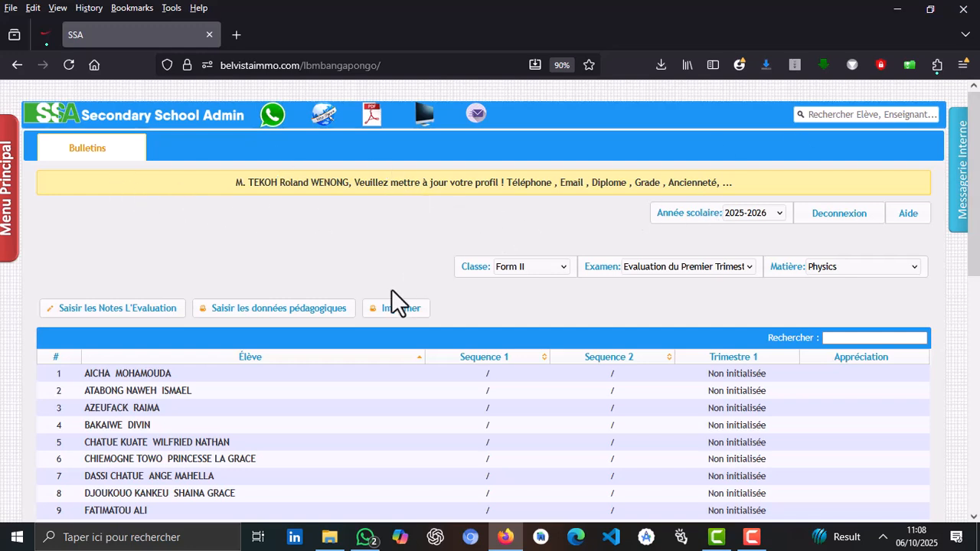
left_click_drag(978, 165, 973, 402)
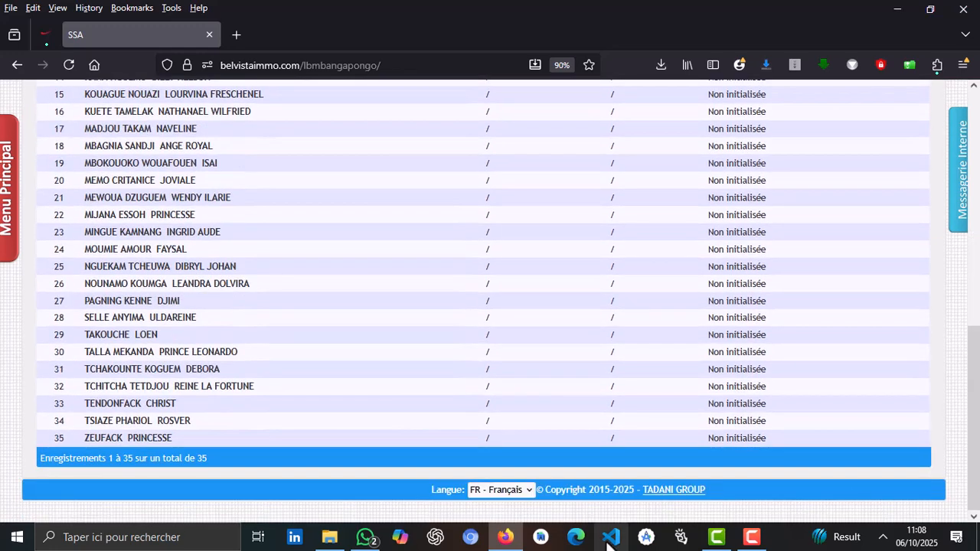
left_click(513, 492)
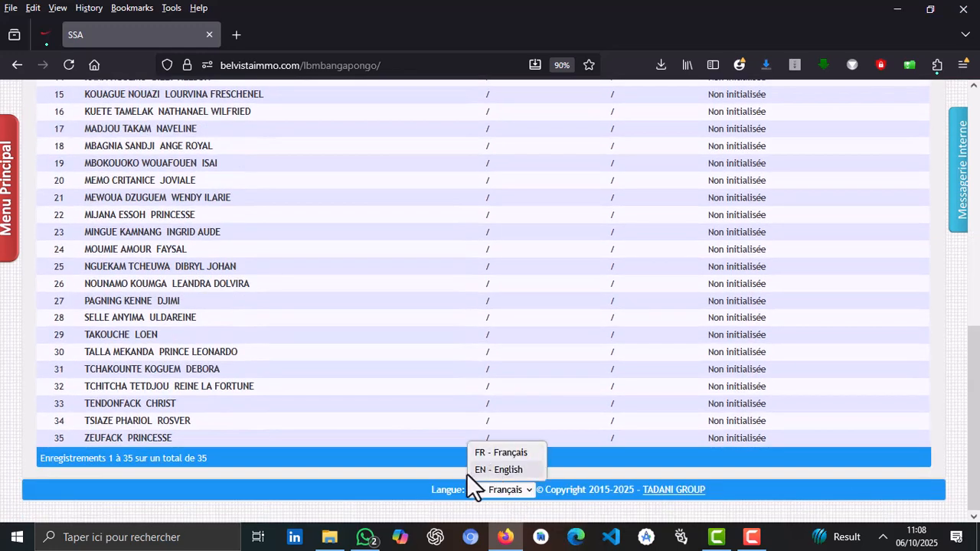
left_click(504, 470)
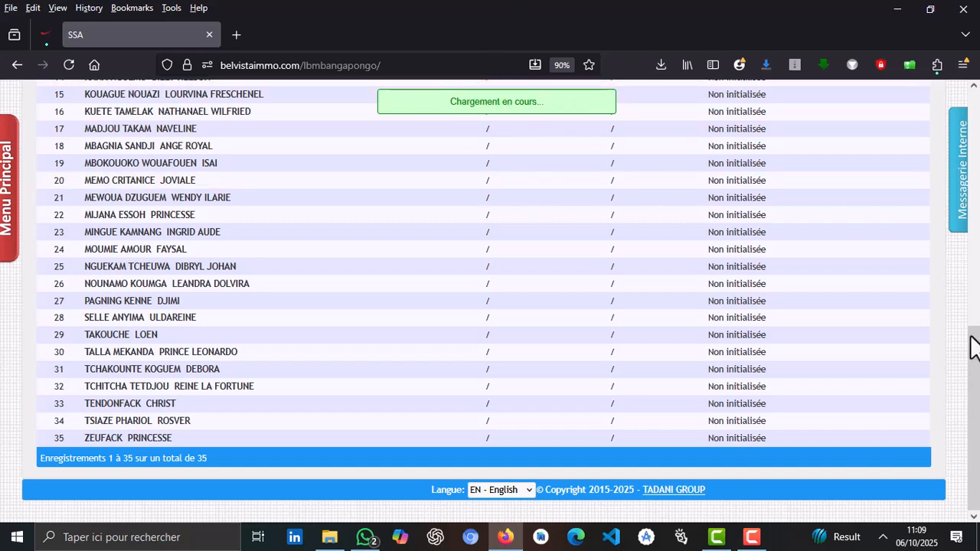
left_click_drag(978, 383, 963, 140)
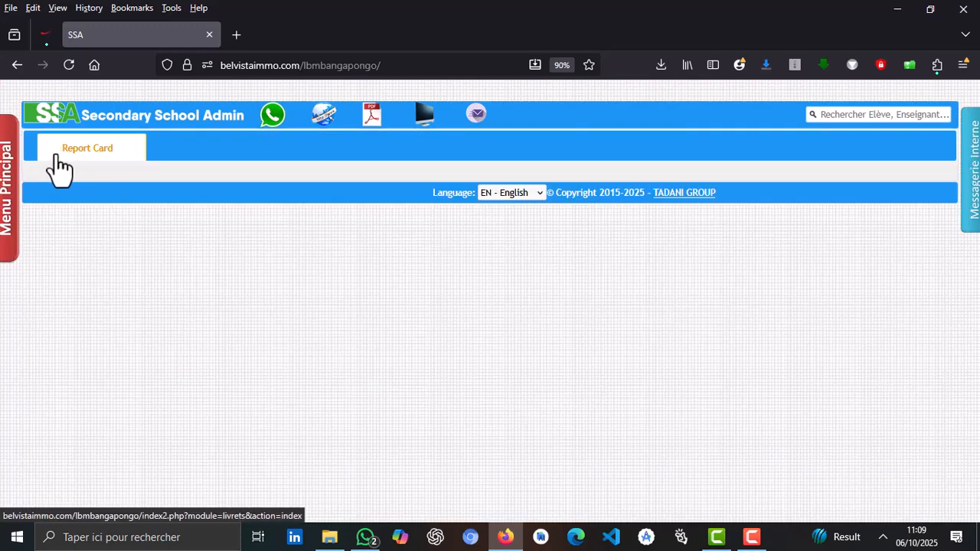
left_click(60, 159)
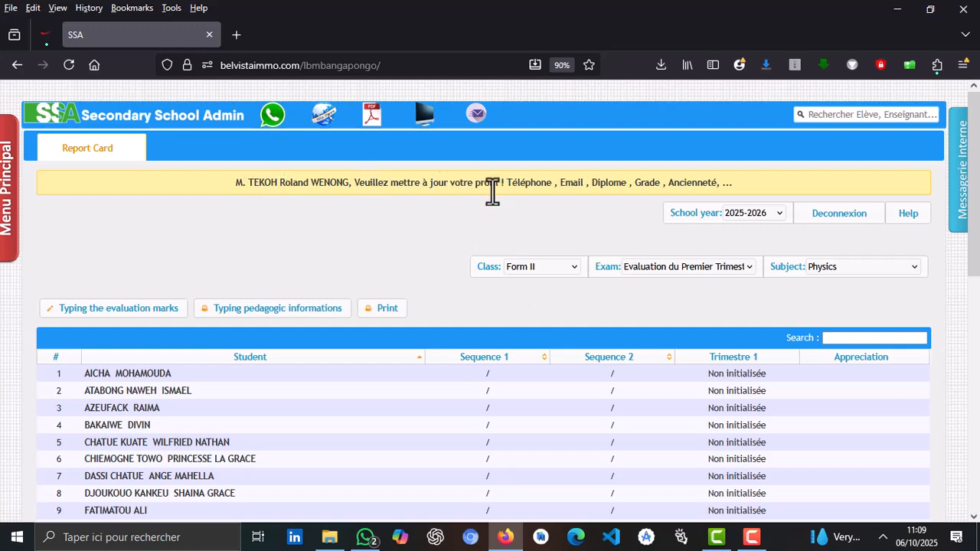
Open the Account page and look through its personal, Life in National Education and address fields down to the pedagogic data table.
left_click(9, 205)
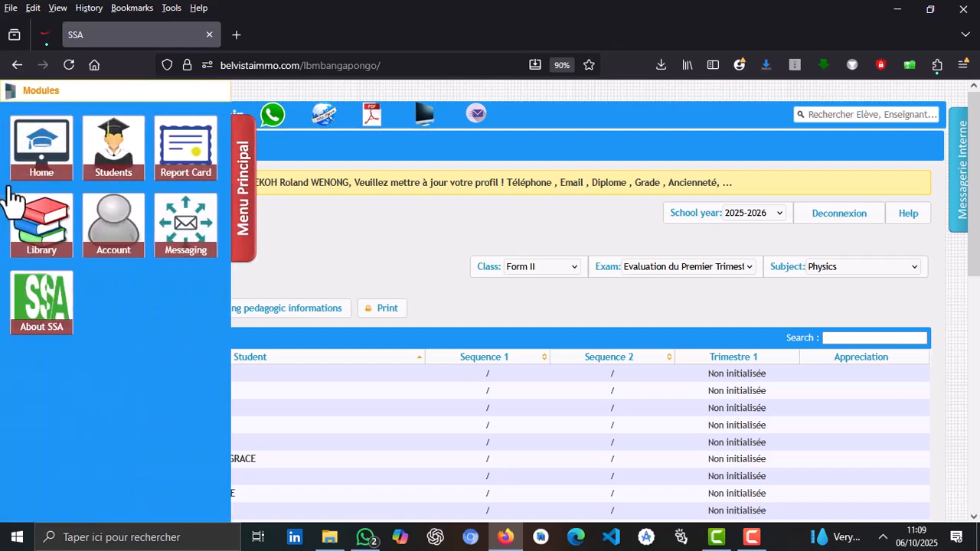
left_click(111, 227)
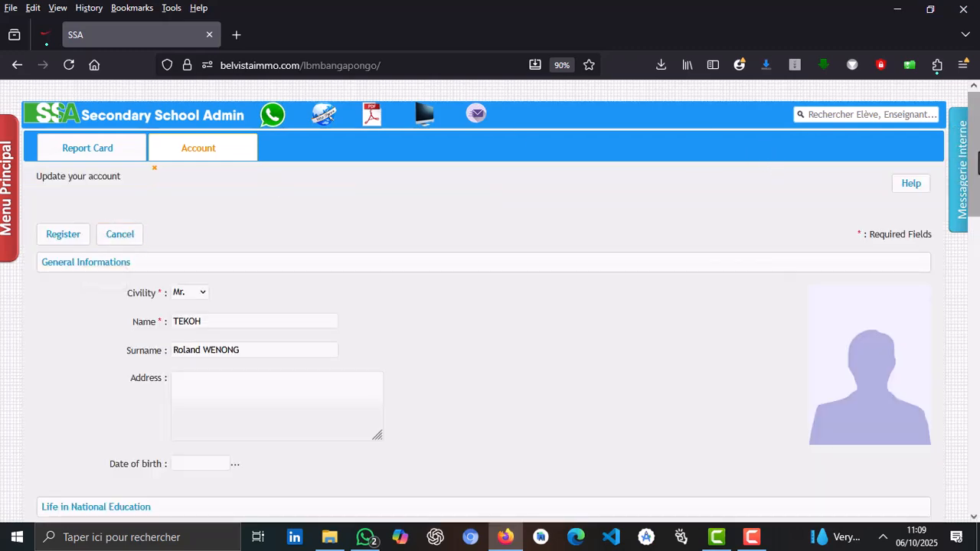
left_click_drag(976, 161, 976, 276)
left_click(192, 178)
left_click(671, 183)
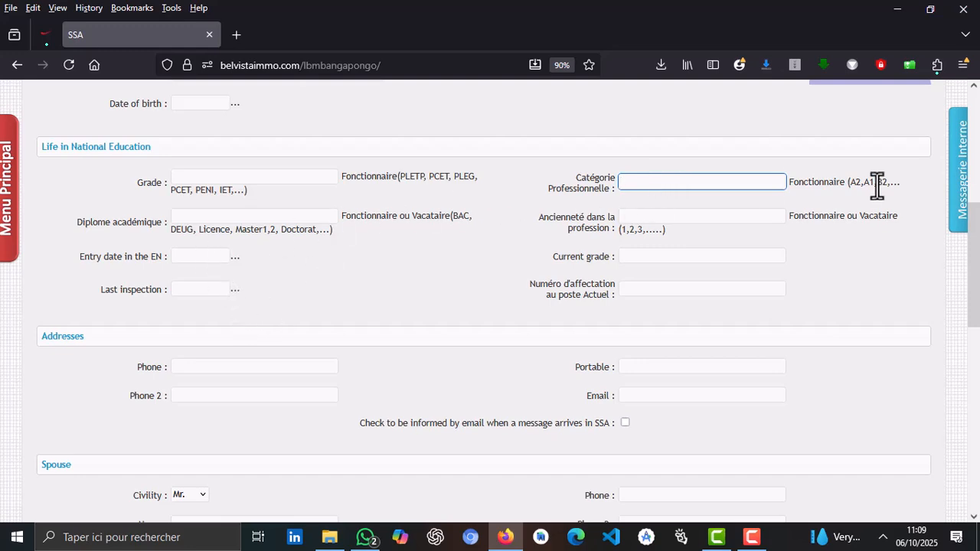
left_click_drag(974, 236, 978, 360)
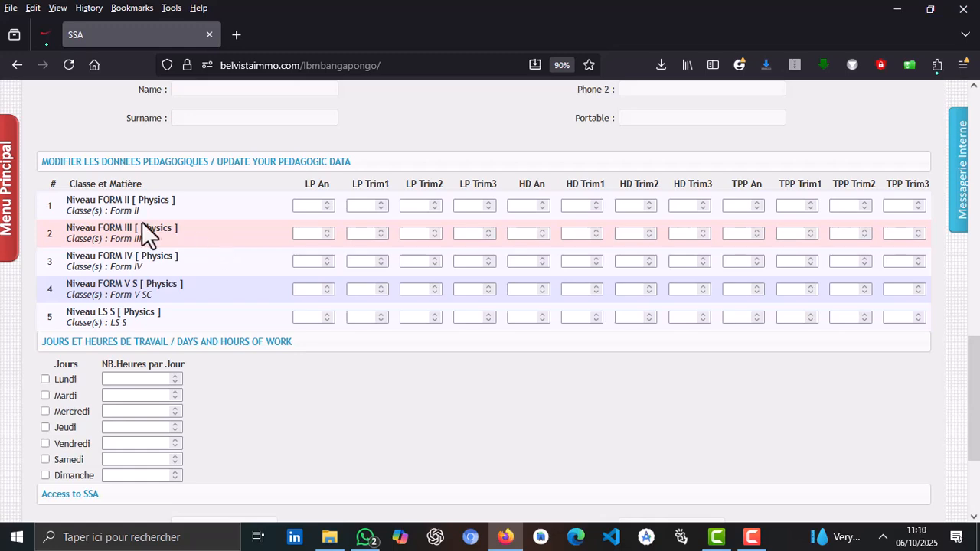
Fill the Form II Physics lesson figures: LP An 45, LP Trim1 25, LP Trim2 15 and LP Trim3 3.
left_click(311, 210)
type("5")
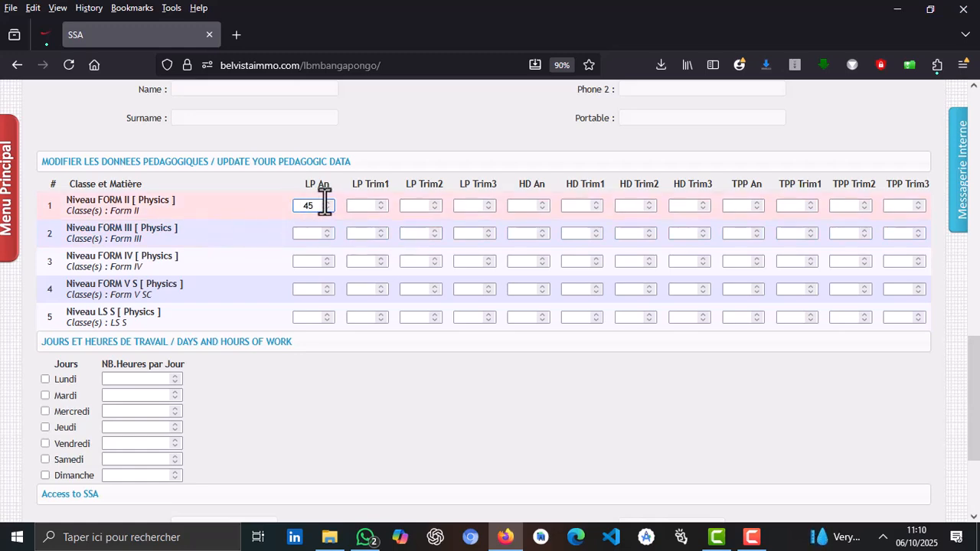
left_click_drag(318, 205, 292, 205)
left_click(357, 206)
type("25")
left_click(414, 205)
left_click(469, 206)
type("3")
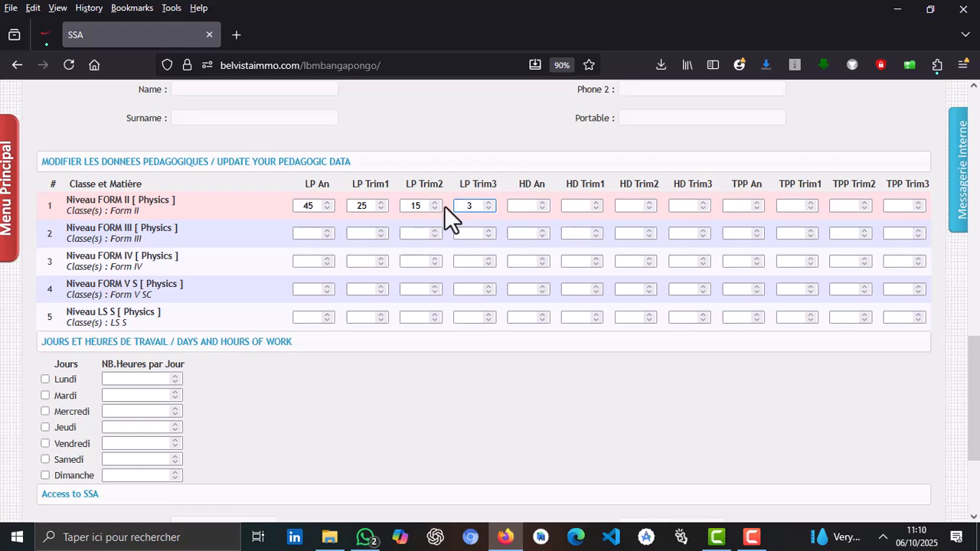
left_click_drag(355, 207, 474, 209)
left_click_drag(315, 209, 291, 209)
left_click_drag(353, 206, 379, 203)
Fill the Form II Physics hours: HD An 50, HD Trim1 22, HD Trim2 18 and HD Trim3 5.
left_click(525, 206)
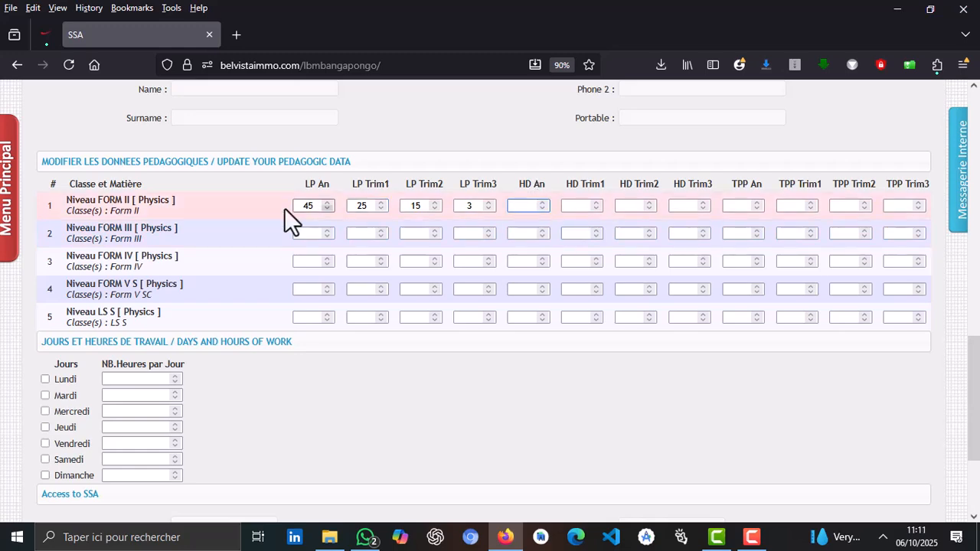
type("50")
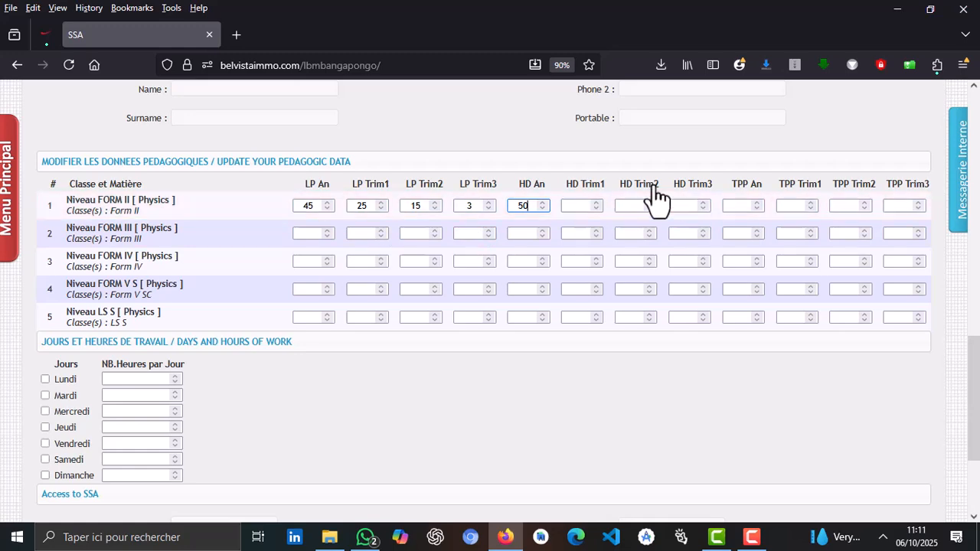
left_click(584, 206)
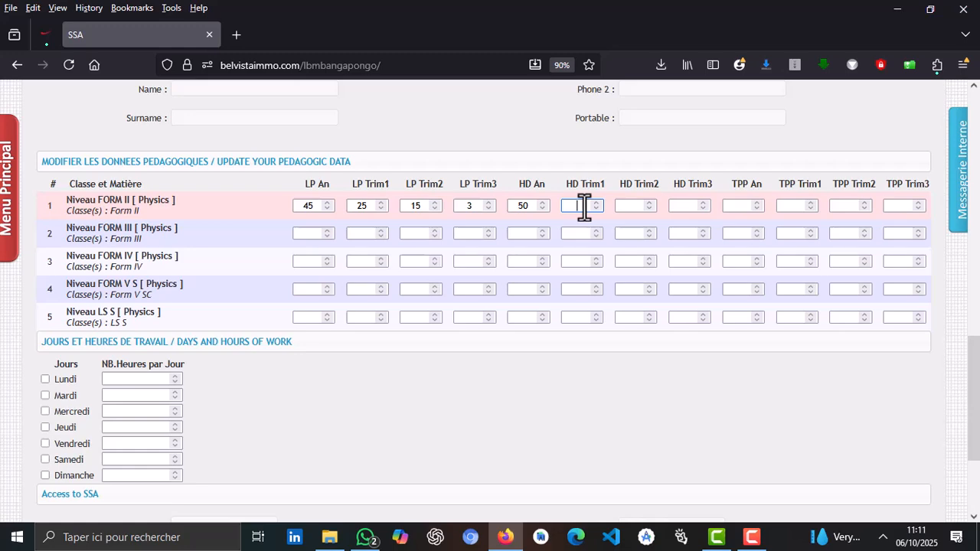
type("22")
left_click(630, 206)
left_click(678, 206)
type("5")
Fill the Form II Physics practical figures: TPP An 3, TPP Trim1 2, TPP Trim2 1 and TPP Trim3 0.
left_click(741, 207)
type("3")
left_click(797, 207)
left_click(845, 207)
type("1")
left_click(906, 205)
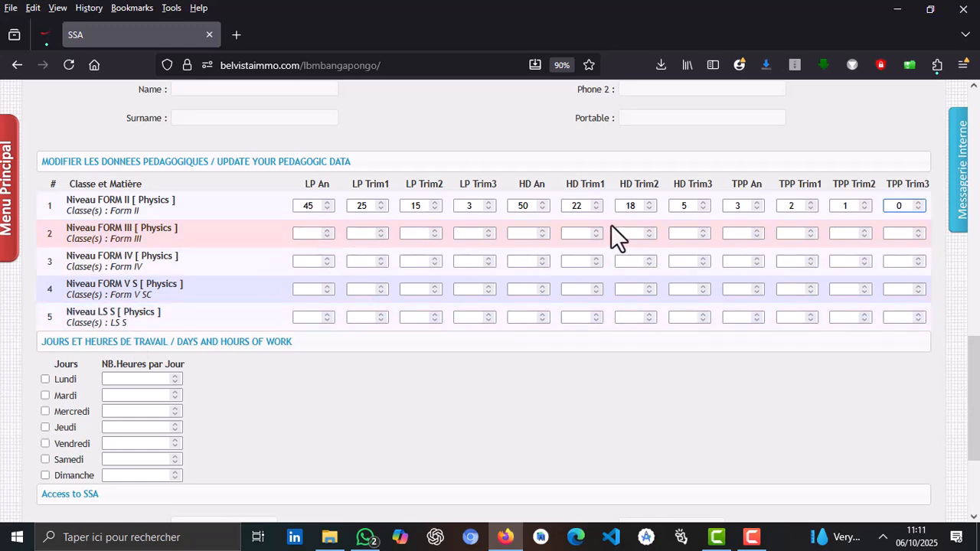
Examine the Days and Hours of Work entries and the Password and Confirmation fields under Access to SSA.
scroll(978, 410, "down", 2)
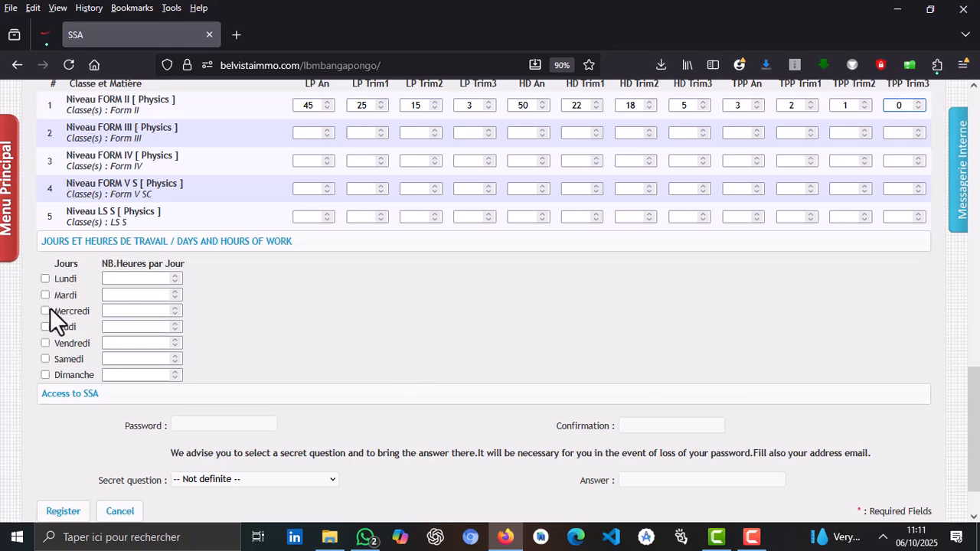
left_click(136, 295)
left_click(139, 335)
left_click(139, 328)
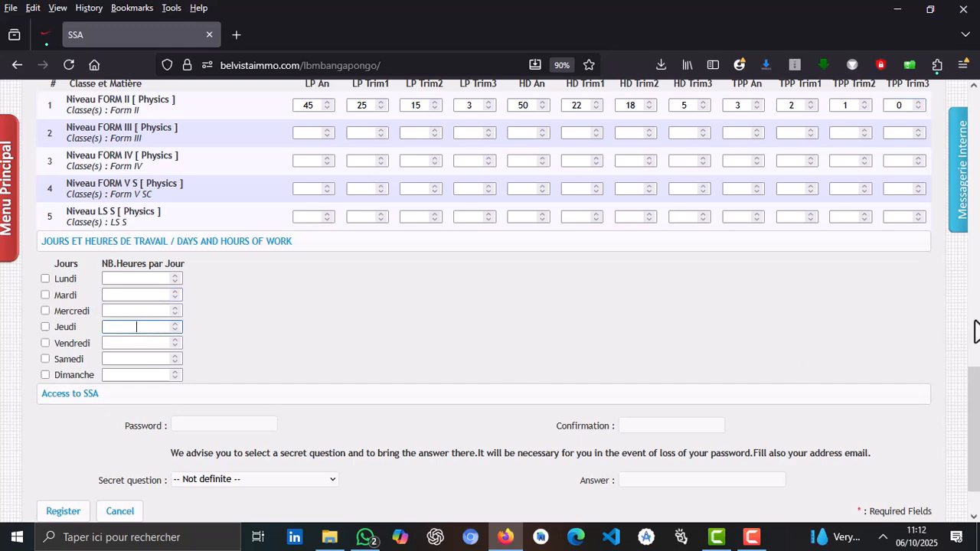
left_click_drag(972, 401, 978, 442)
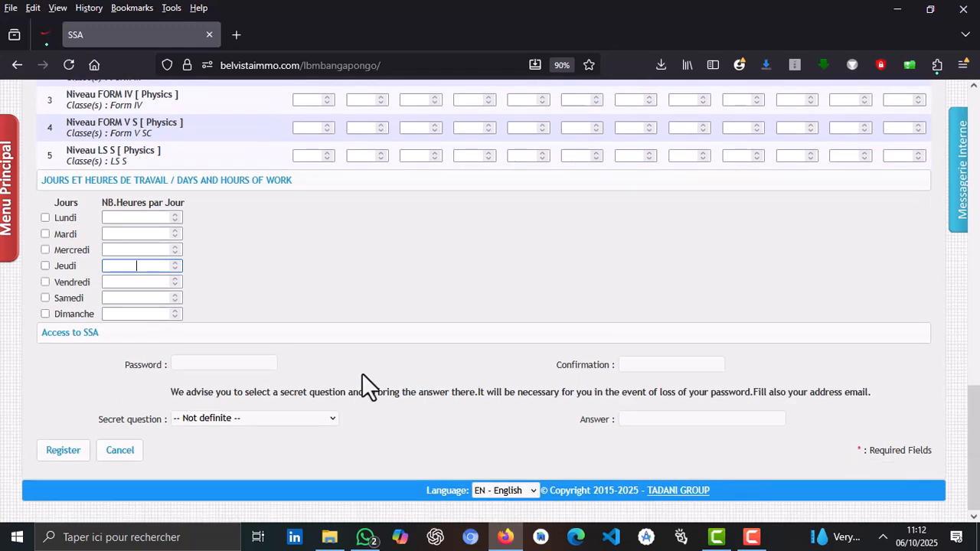
left_click(242, 363)
left_click(697, 365)
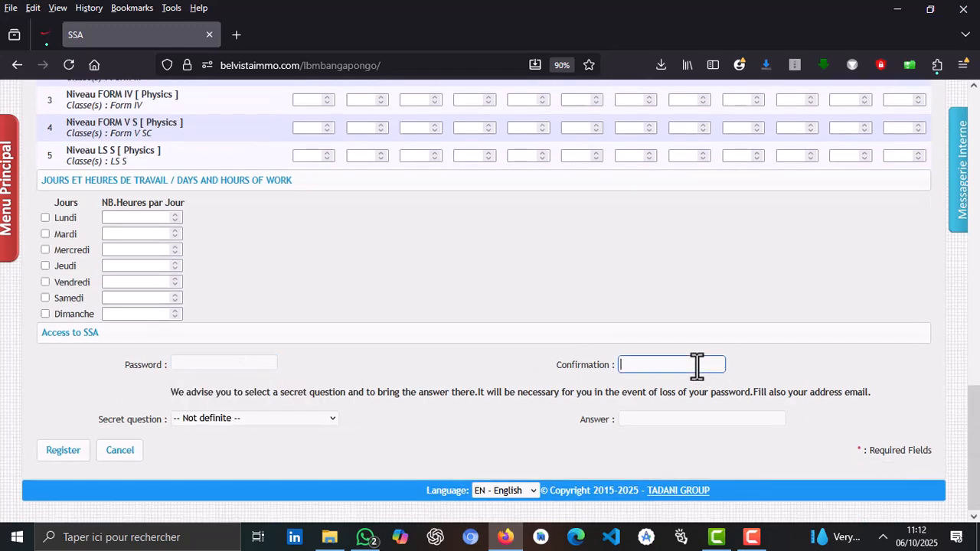
left_click(206, 364)
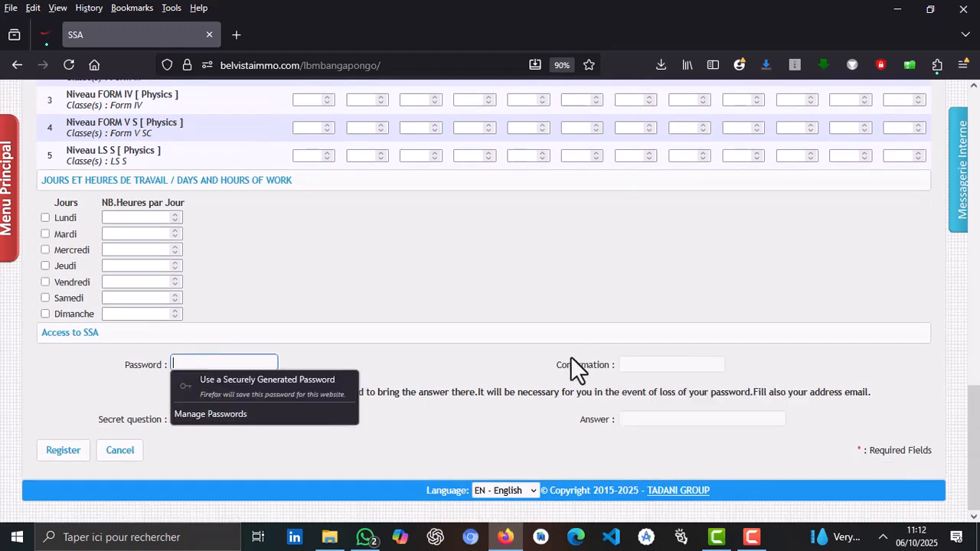
left_click(676, 363)
left_click(207, 366)
left_click(657, 366)
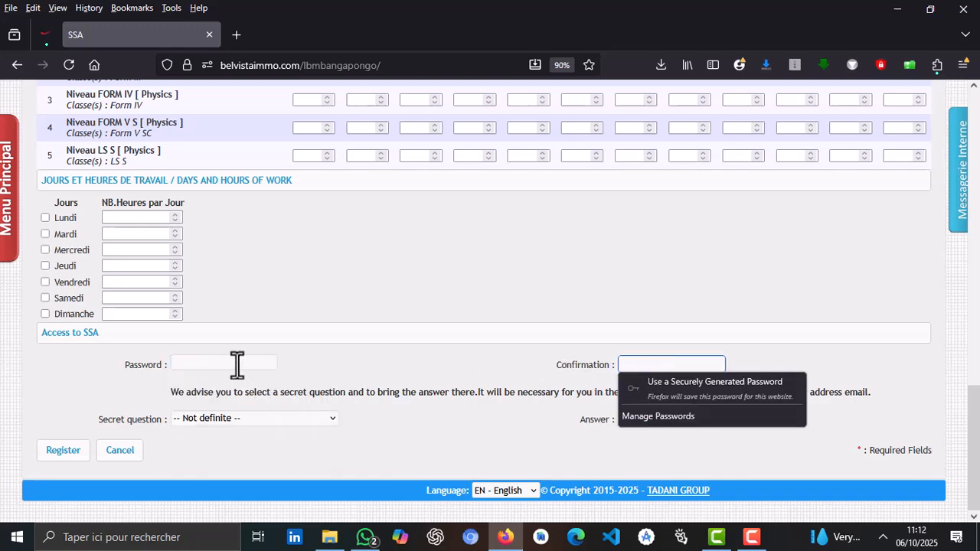
left_click(253, 358)
left_click(664, 366)
left_click(216, 363)
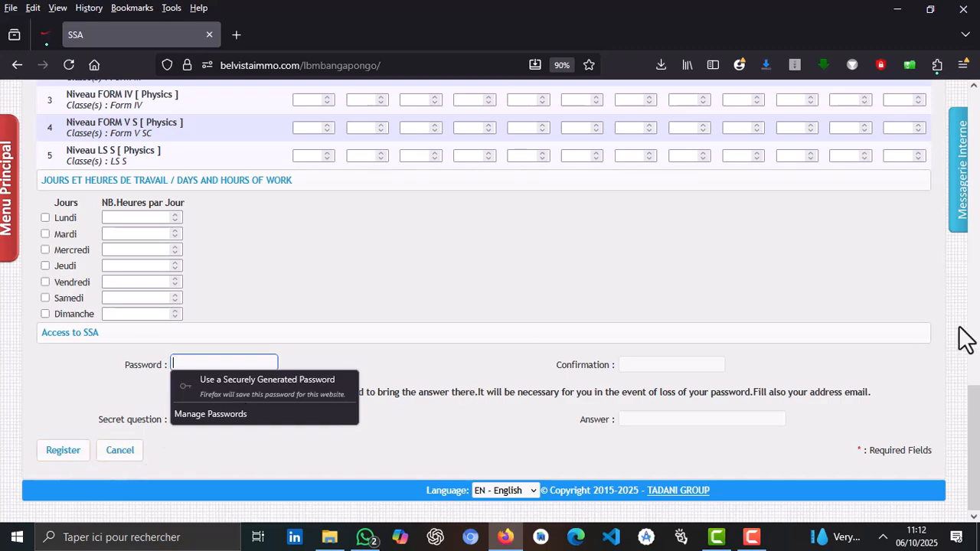
left_click_drag(974, 482, 948, 177)
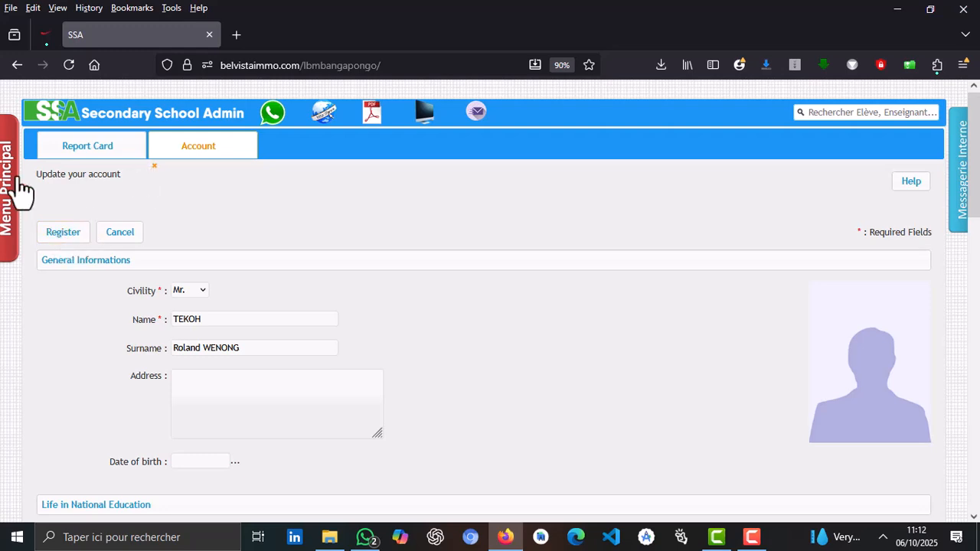
Return to the Report Card section and open the evaluation marks entry form for Form II Physics.
left_click(109, 157)
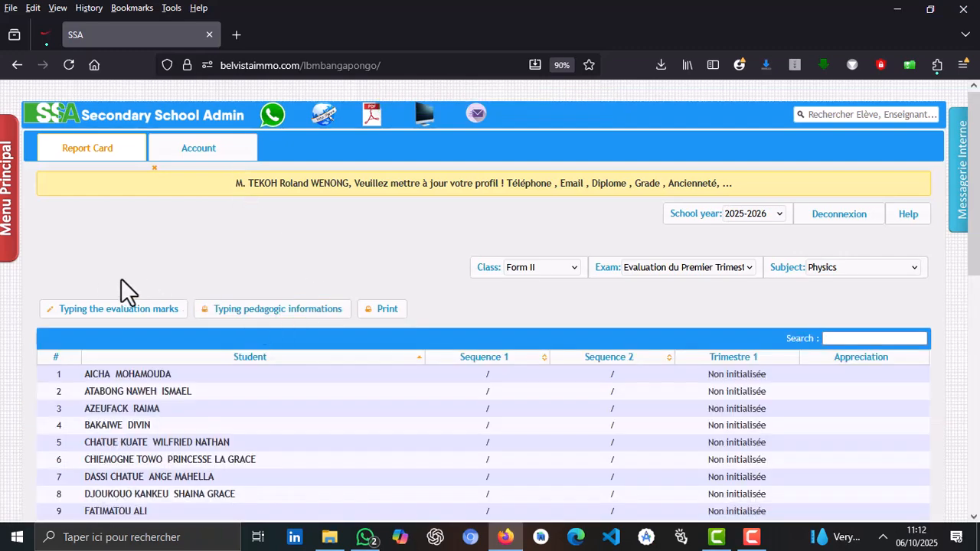
left_click_drag(974, 158, 975, 170)
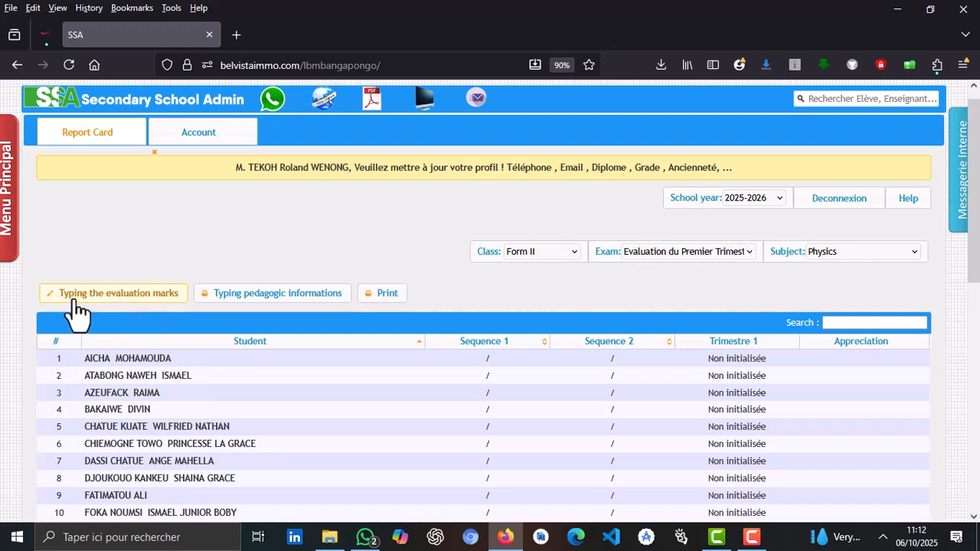
left_click(121, 305)
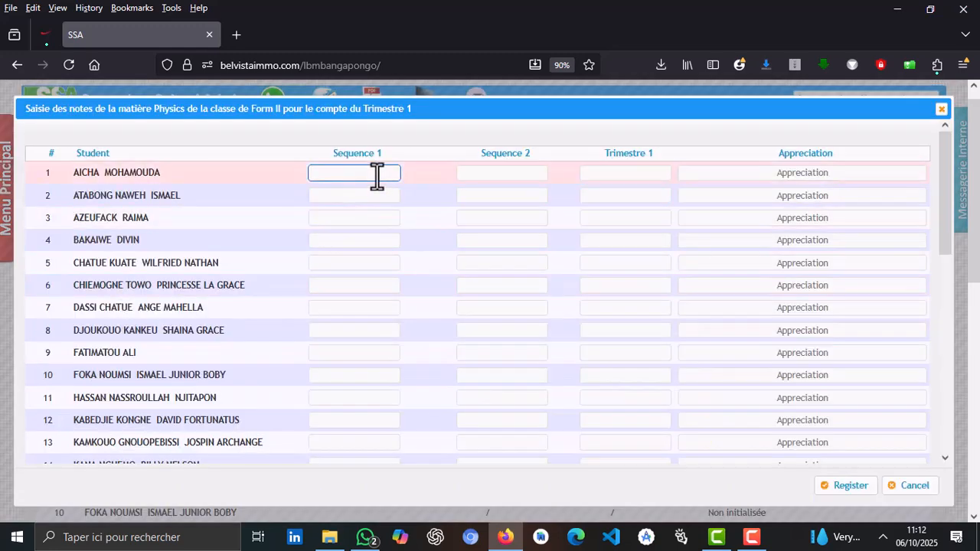
Enter Sequence 1 marks of 12, 14, 15, 12.5 and 14 for students 1 to 5.
type("12")
key("Return")
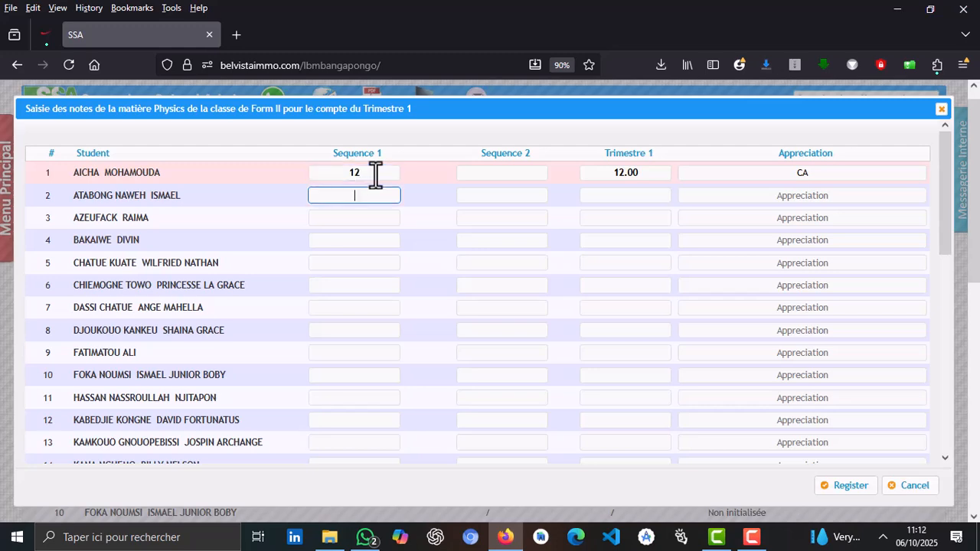
type("14")
key("Return")
type("15")
key("Return")
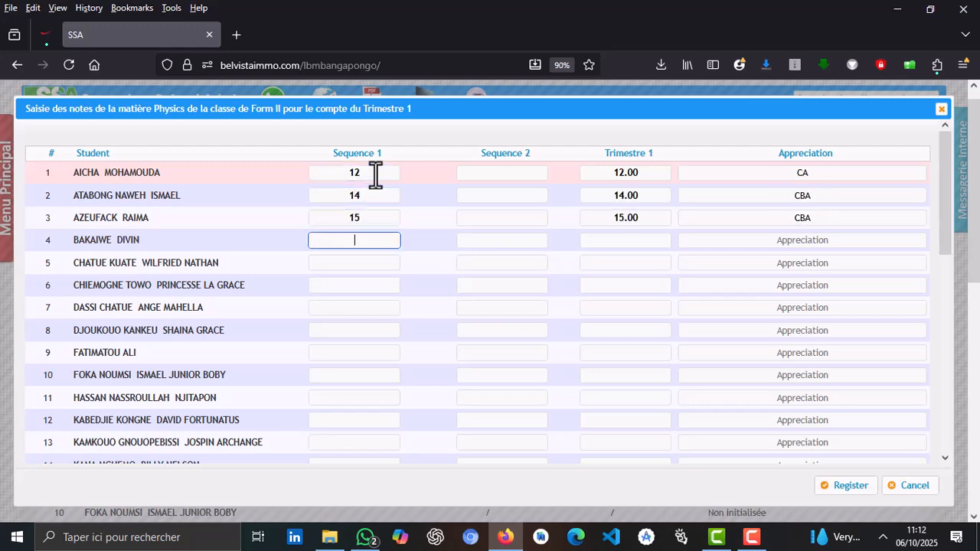
type("12.5")
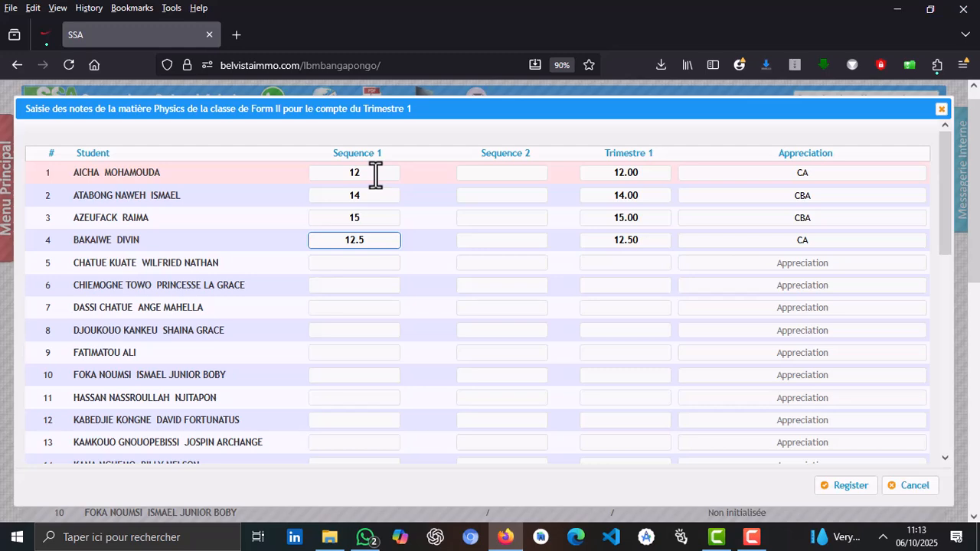
key("Return")
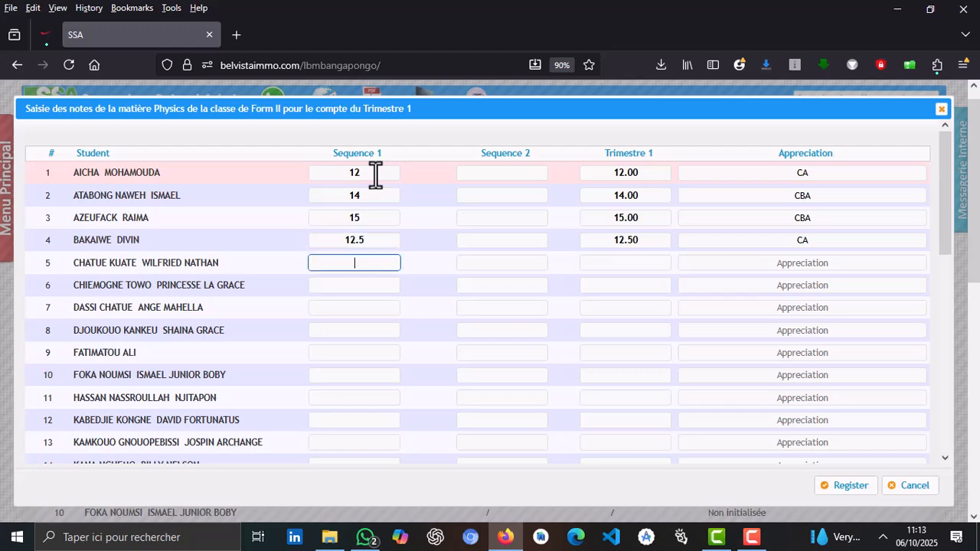
type("14")
key("Return")
Try to enter 88 as the Sequence 1 mark for student 6, and dismiss the warning.
type("88")
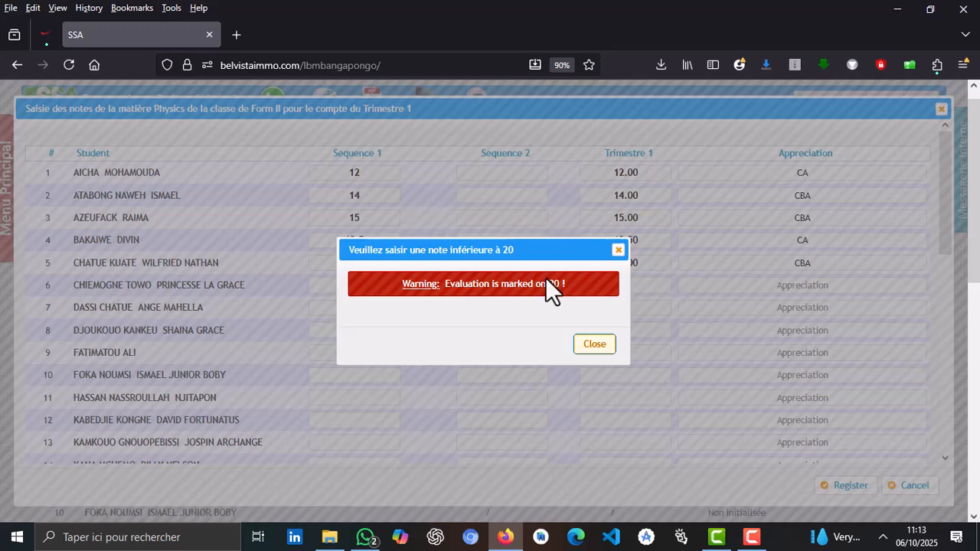
left_click(594, 346)
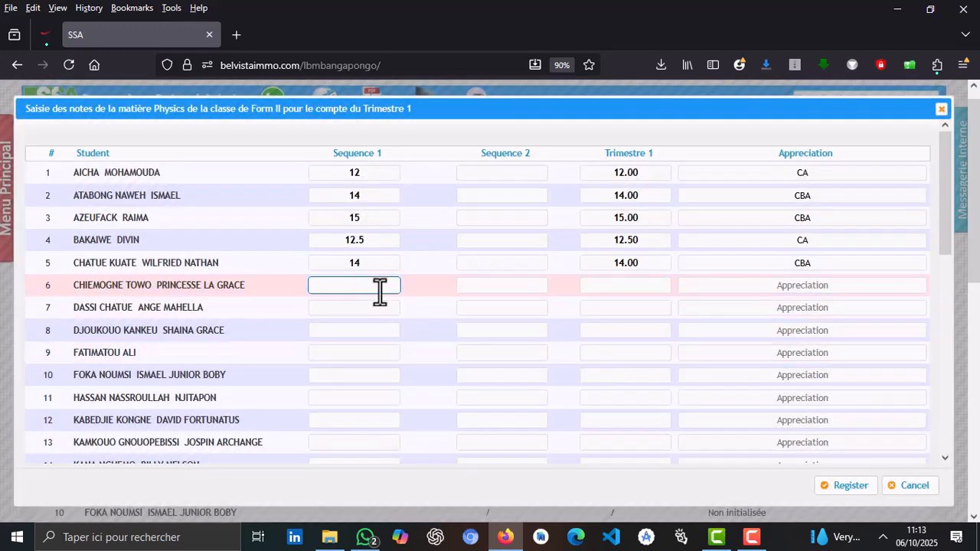
Enter Sequence 1 marks of 1 for student 6 and 4 for student 7, and register the marks.
type("1")
key("Return")
type("4")
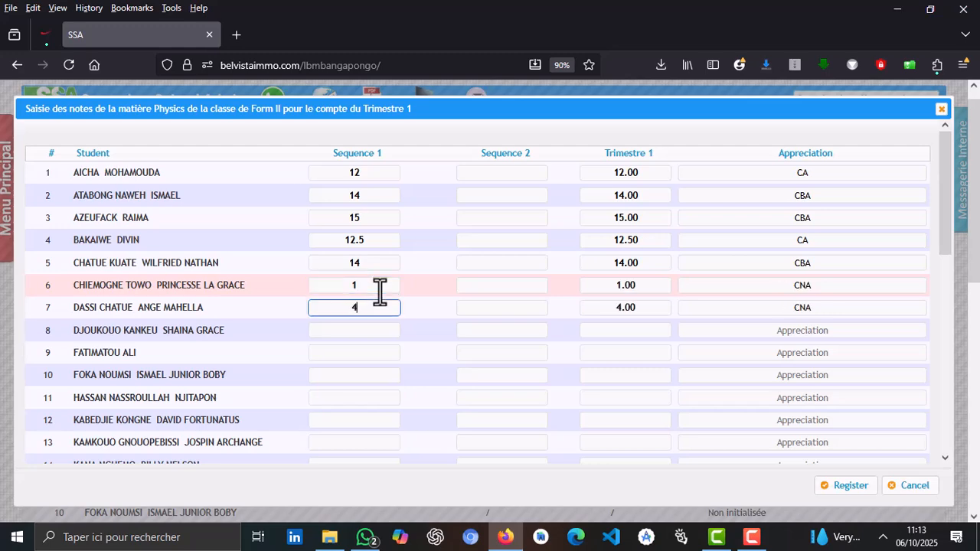
left_click(860, 494)
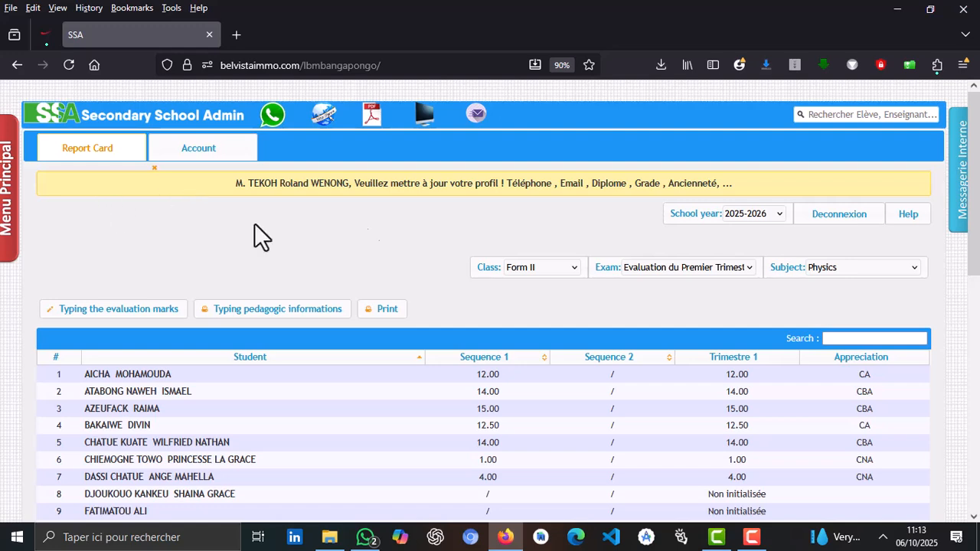
Log out of the teacher's account and confirm the disconnection.
left_click(843, 218)
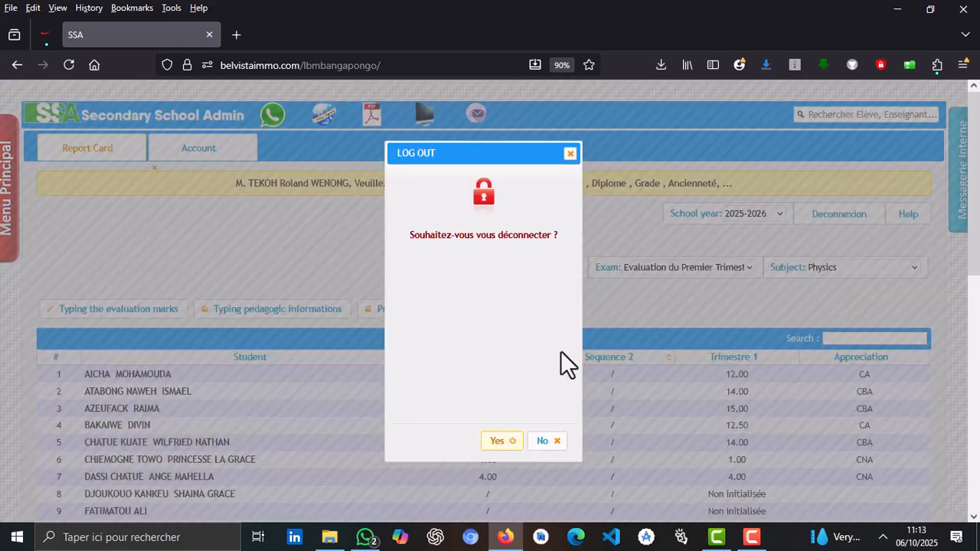
left_click(499, 442)
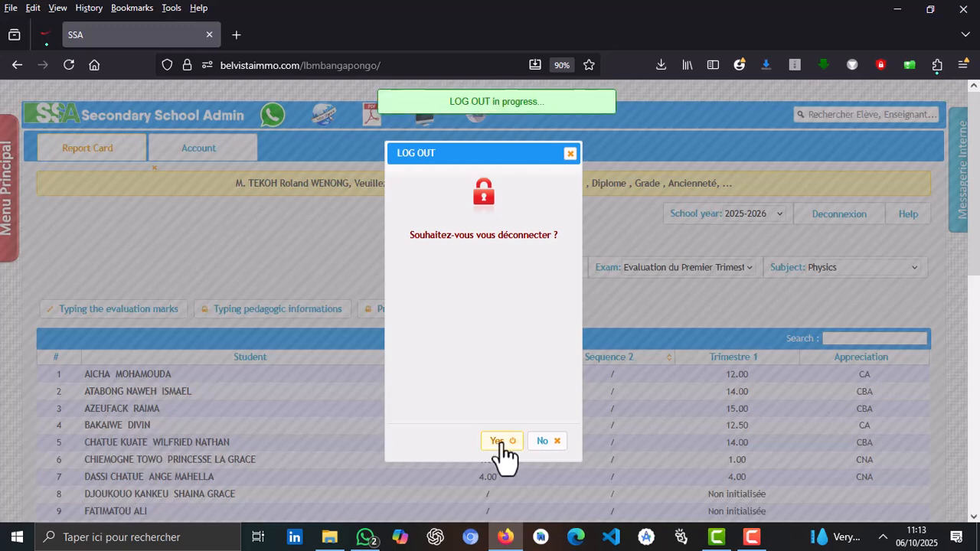